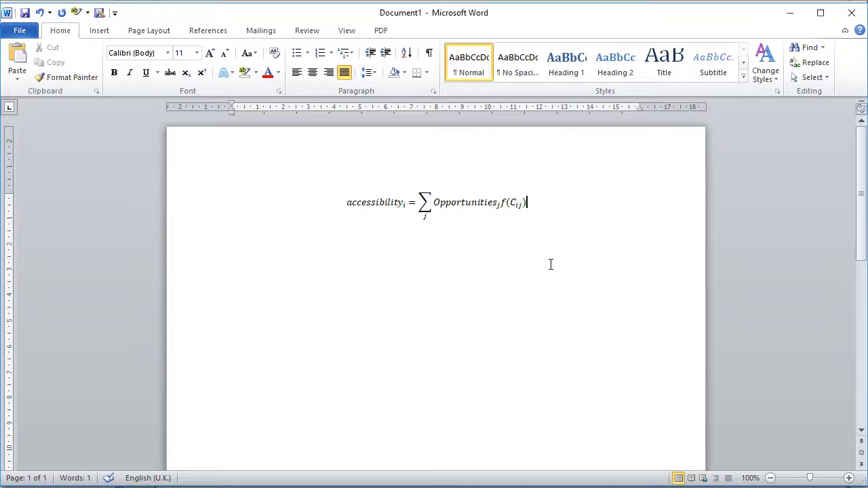
# Step: Select the finished equation accessibility_i = Σ_j Opportunities_j f(C_ij) in the Word document
pyautogui.click(421, 216)
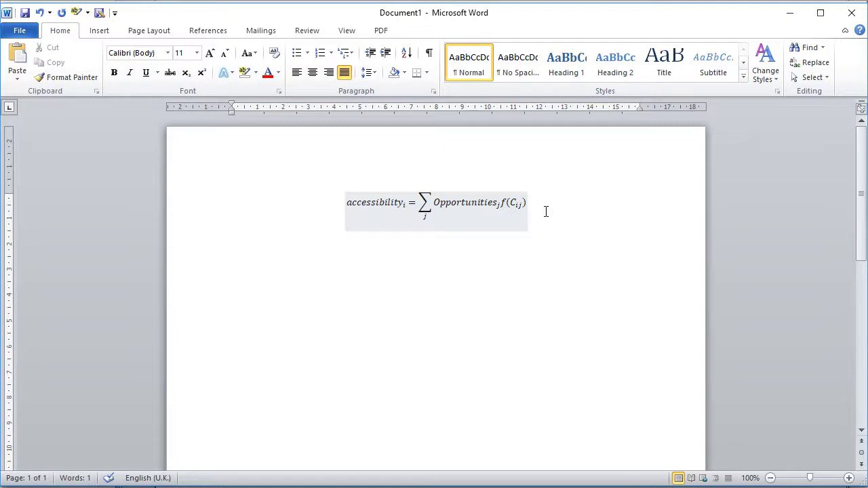
pyautogui.click(581, 200)
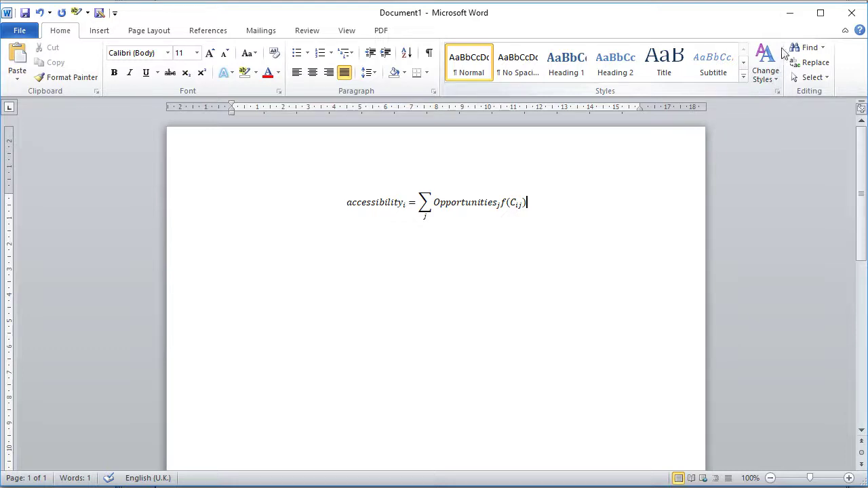
# Step: Minimize Word, delete empty columns I–M in OD2008, and return to cell A1
pyautogui.click(789, 12)
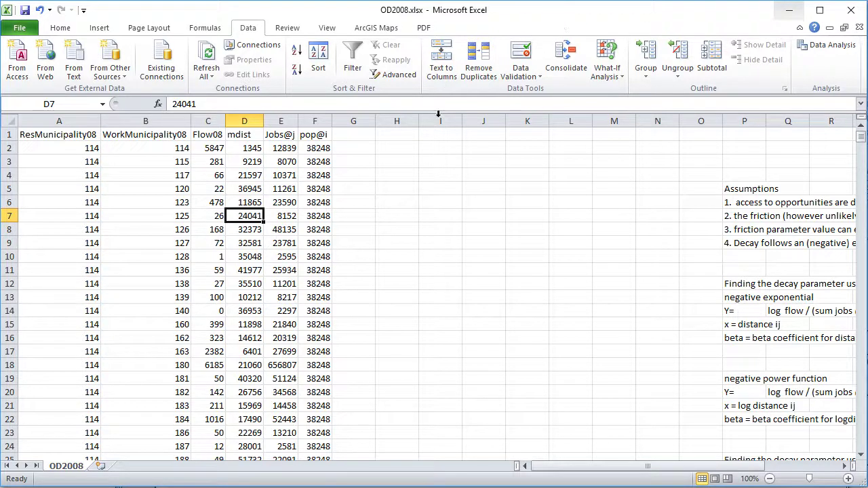
pyautogui.moveTo(439, 120); pyautogui.dragTo(600, 120)
pyautogui.rightClick(581, 169)
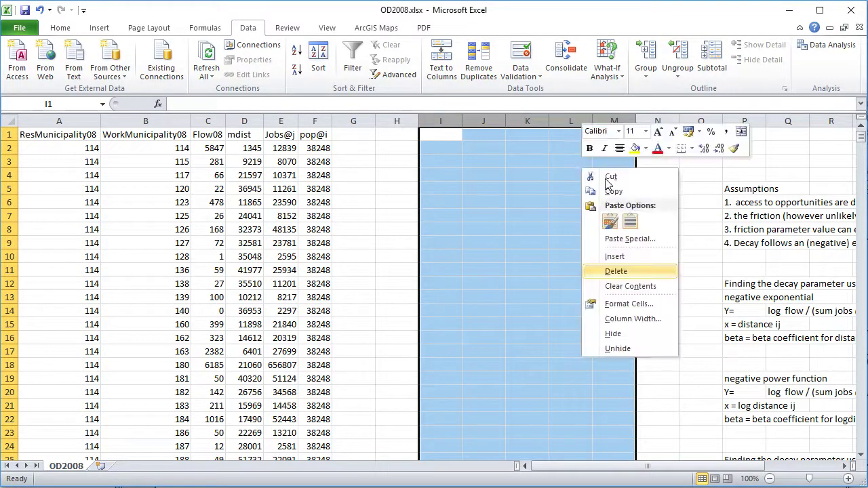
pyautogui.click(624, 271)
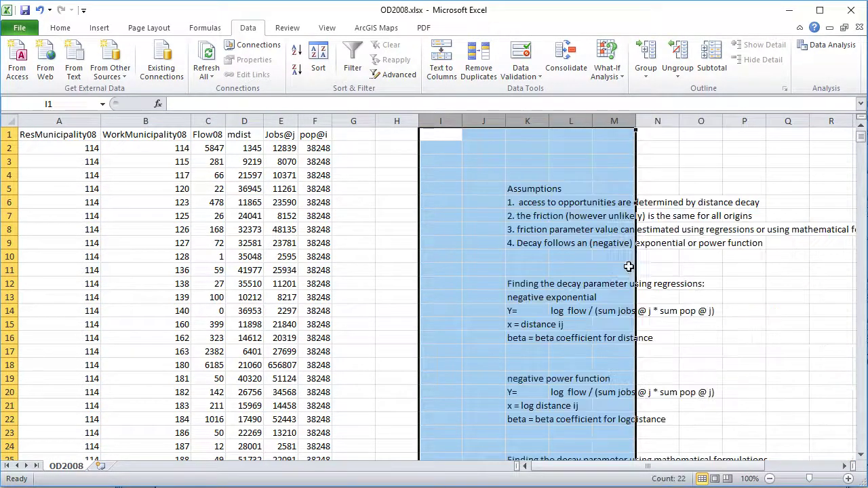
pyautogui.click(659, 248)
pyautogui.click(70, 136)
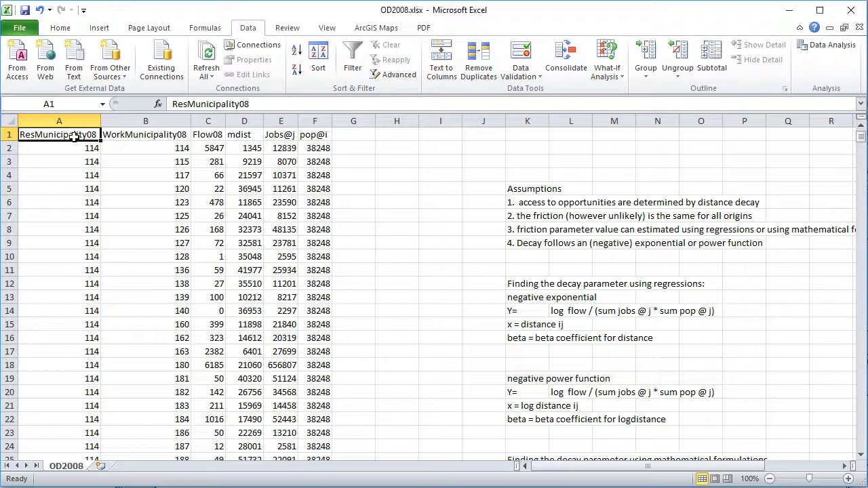
pyautogui.click(80, 150)
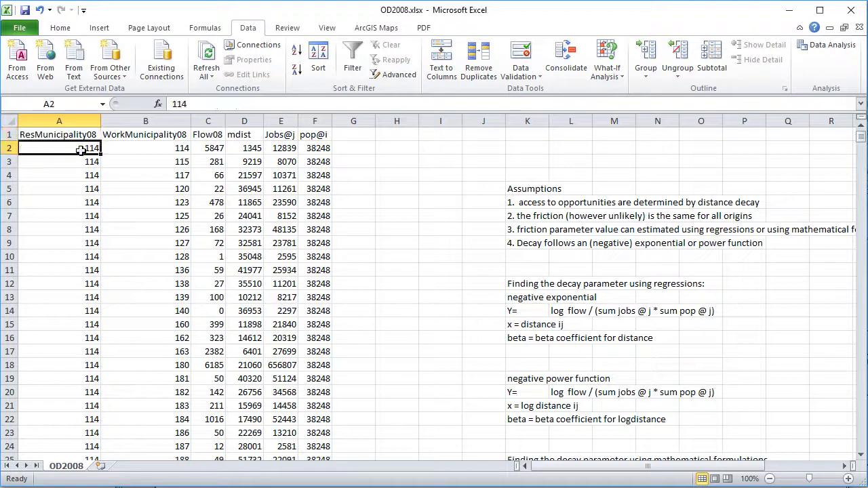
pyautogui.click(171, 149)
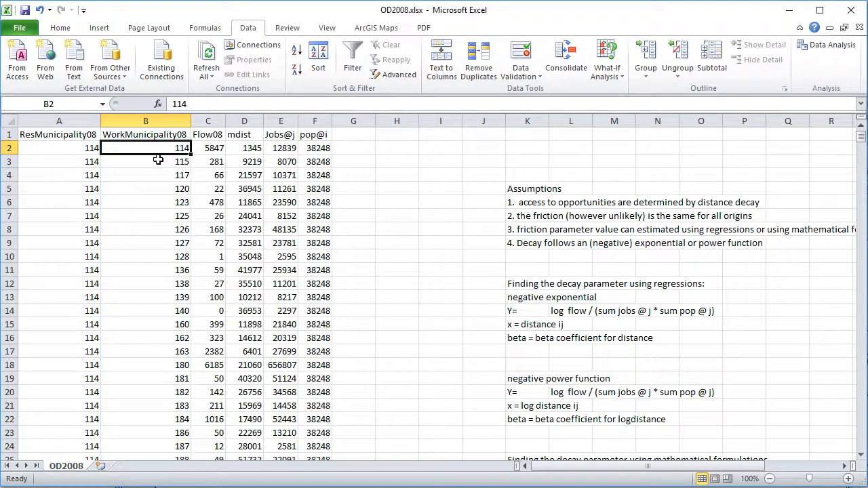
pyautogui.click(163, 164)
pyautogui.click(164, 175)
pyautogui.click(161, 201)
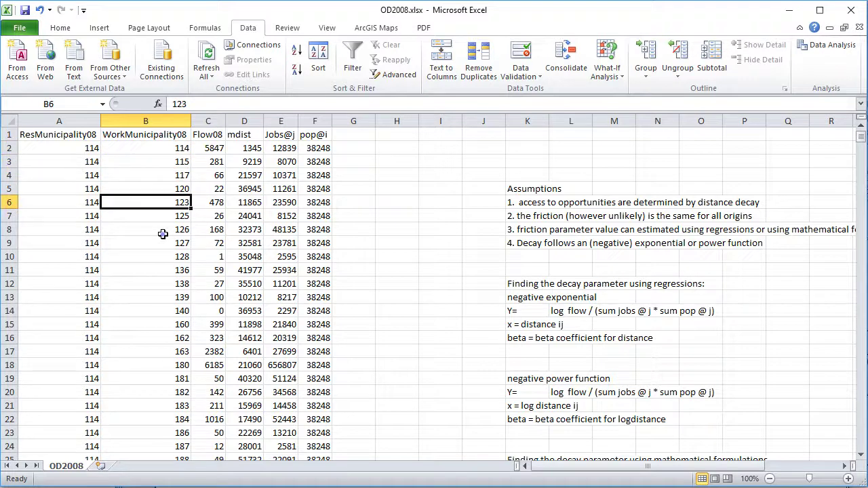
pyautogui.click(167, 229)
pyautogui.click(168, 259)
pyautogui.click(170, 324)
pyautogui.click(167, 351)
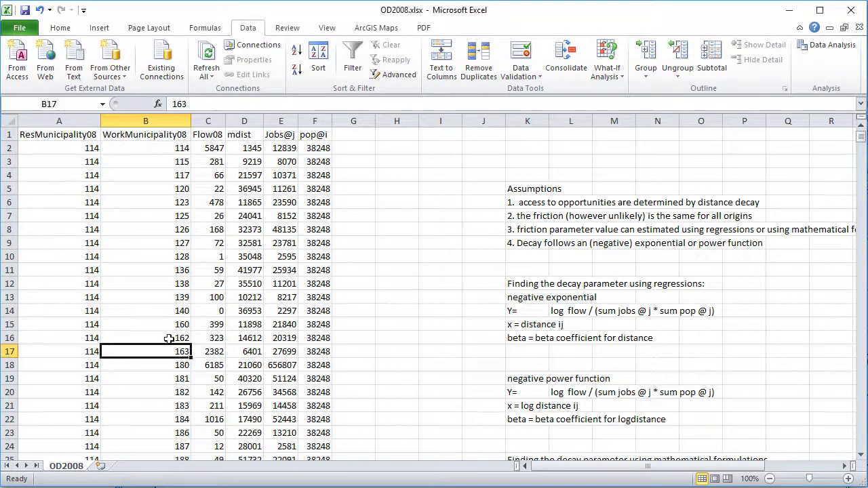
pyautogui.scroll(-20, 170, 332)
pyautogui.scroll(-5, 170, 330)
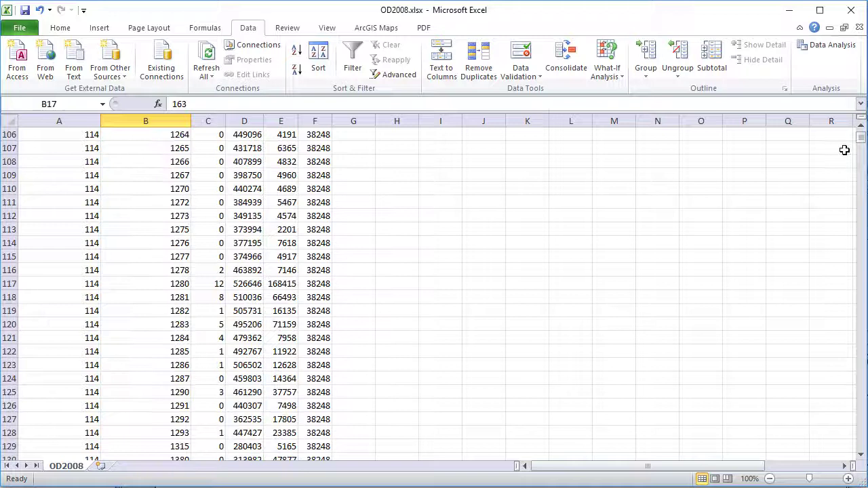
pyautogui.moveTo(862, 139); pyautogui.dragTo(862, 201)
pyautogui.click(91, 161)
pyautogui.click(173, 200)
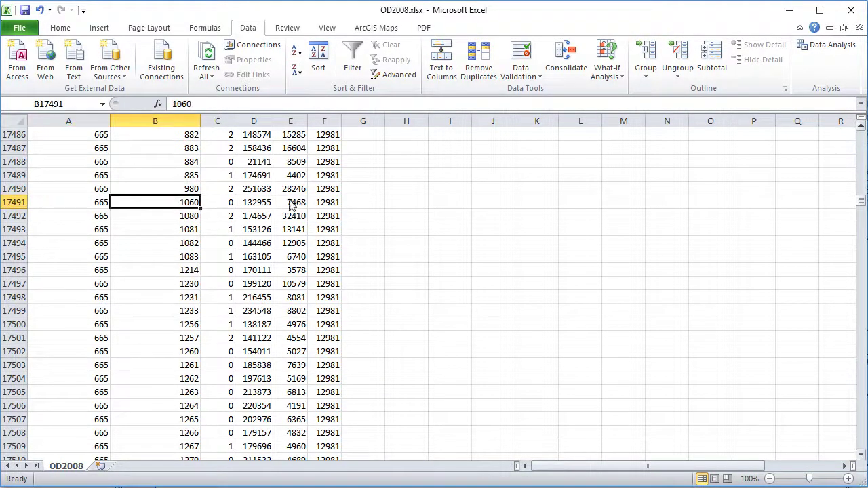
pyautogui.moveTo(860, 205); pyautogui.dragTo(865, 132)
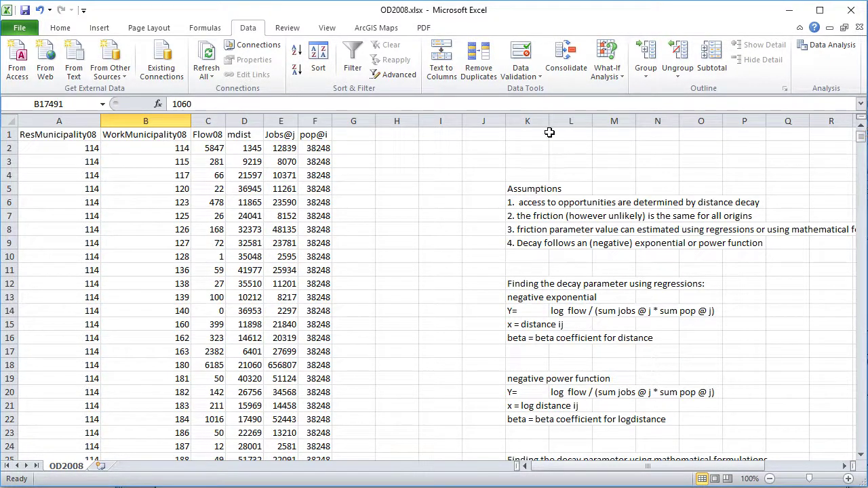
pyautogui.click(61, 137)
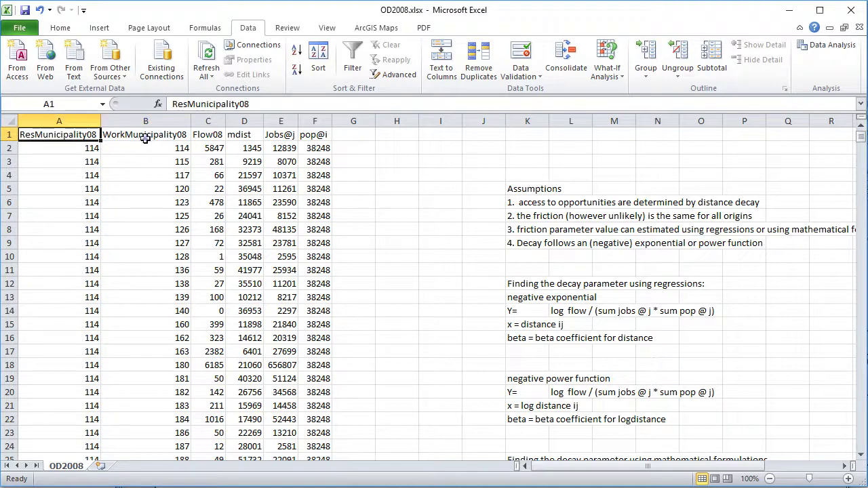
pyautogui.click(145, 138)
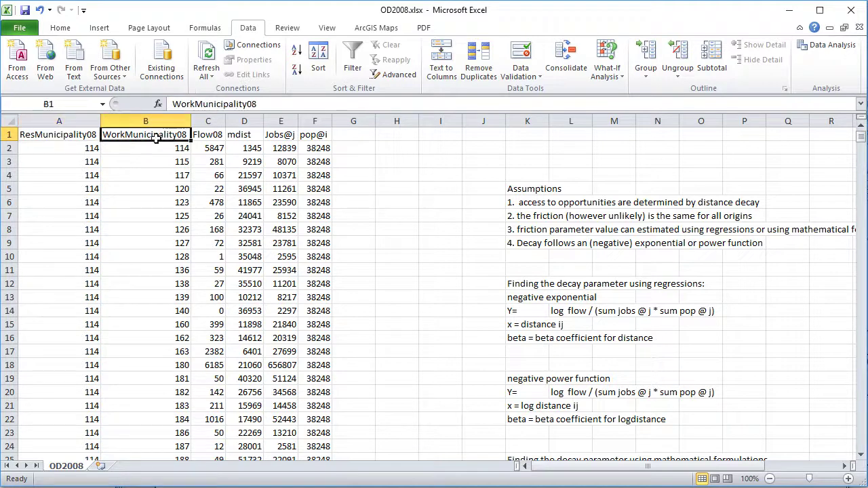
pyautogui.click(211, 149)
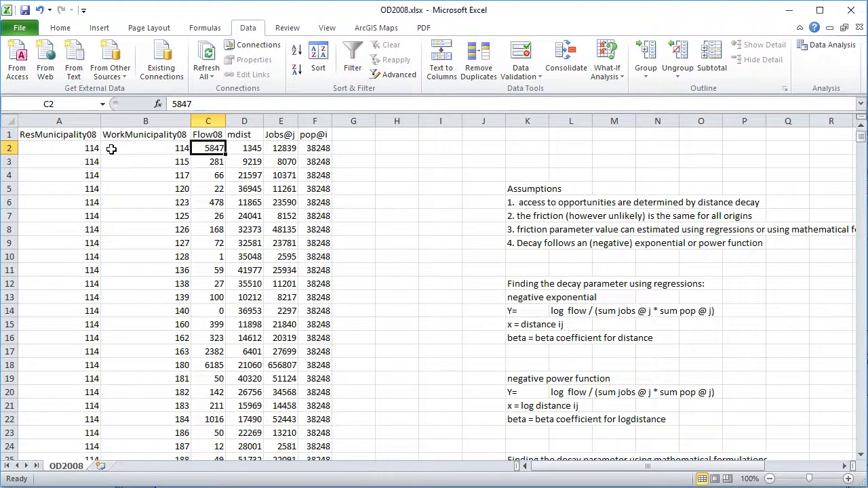
pyautogui.moveTo(62, 147); pyautogui.dragTo(129, 145)
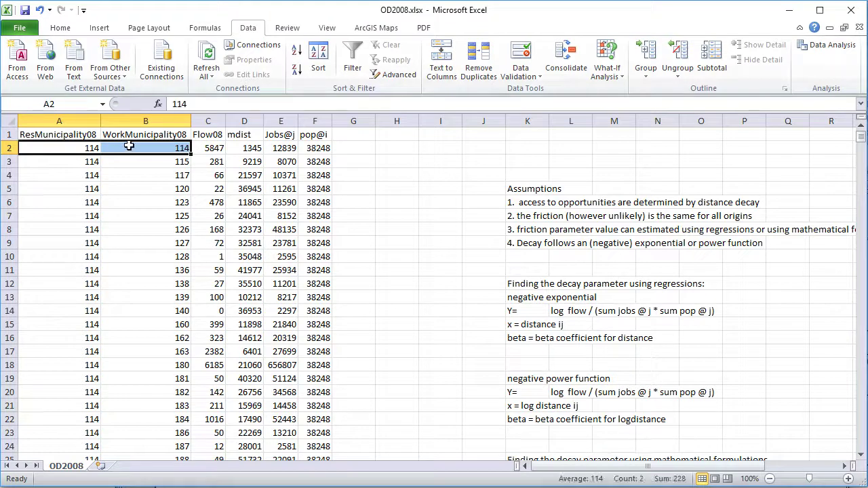
pyautogui.click(252, 150)
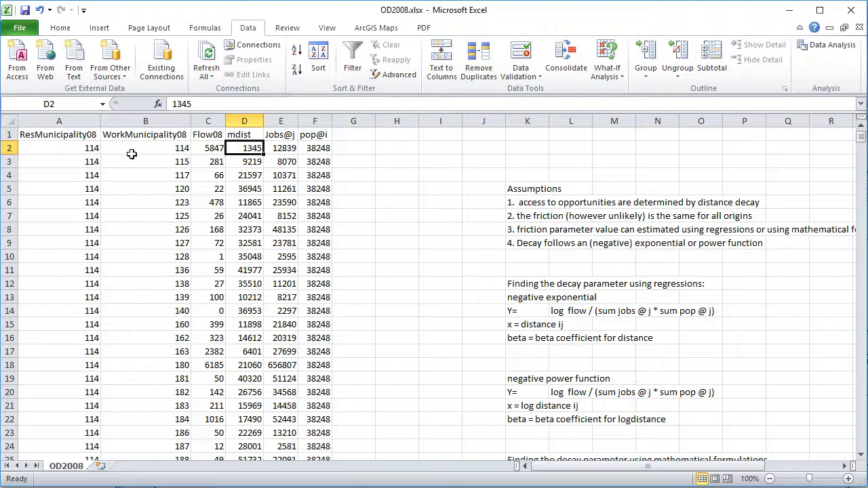
pyautogui.moveTo(89, 164); pyautogui.dragTo(151, 162)
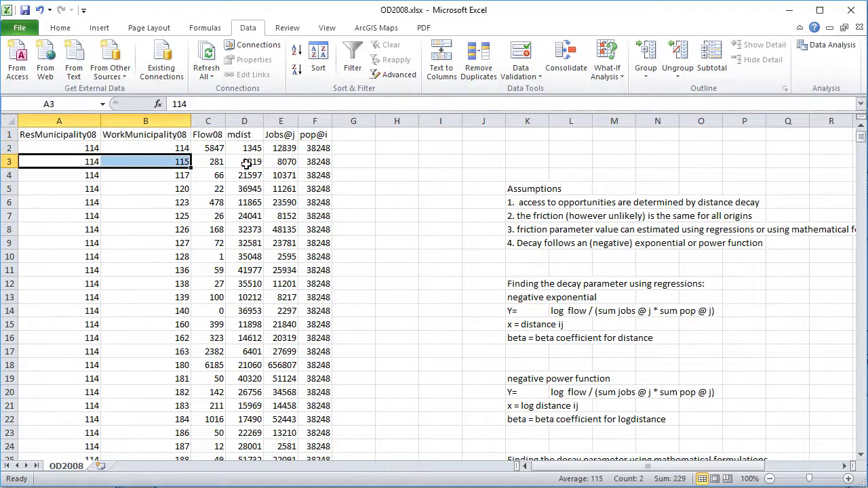
pyautogui.click(250, 163)
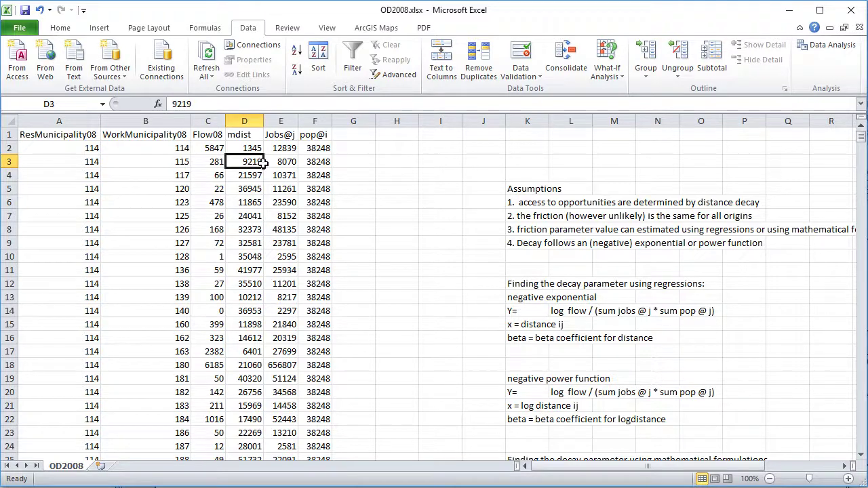
pyautogui.click(289, 161)
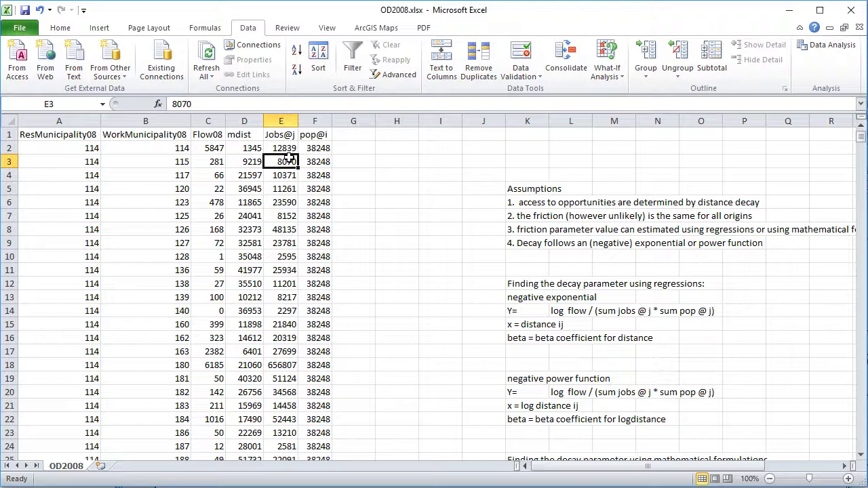
pyautogui.click(289, 148)
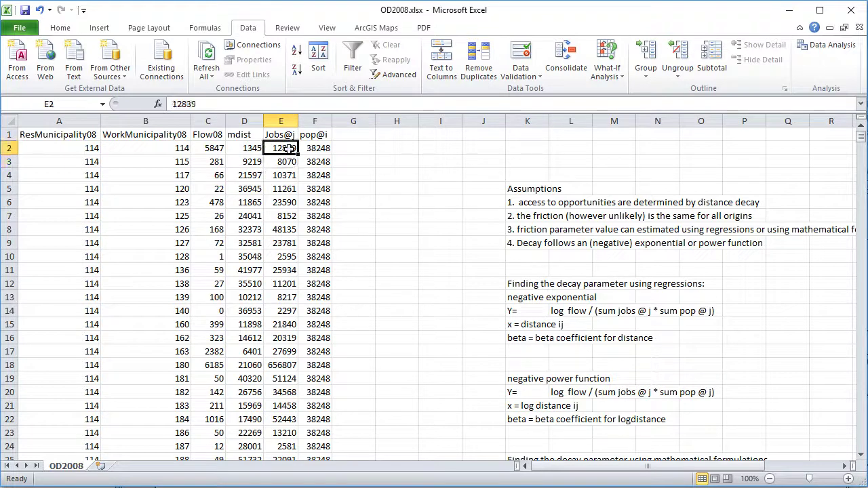
pyautogui.click(92, 147)
pyautogui.click(184, 146)
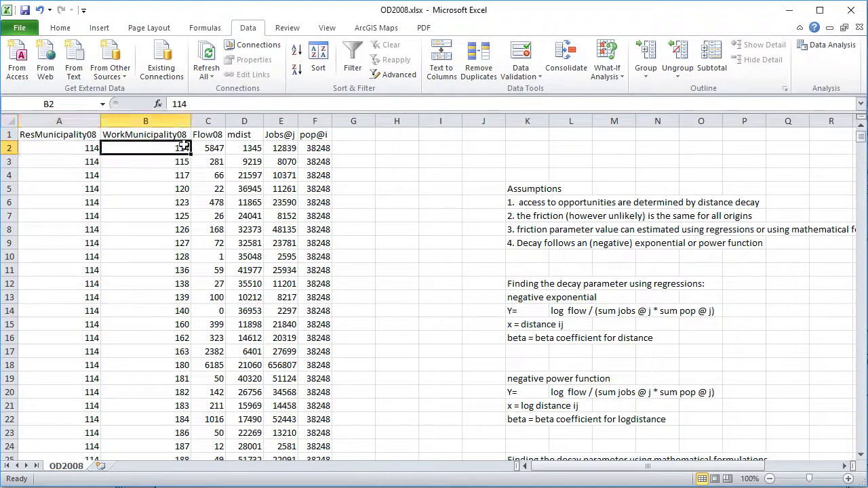
pyautogui.click(289, 162)
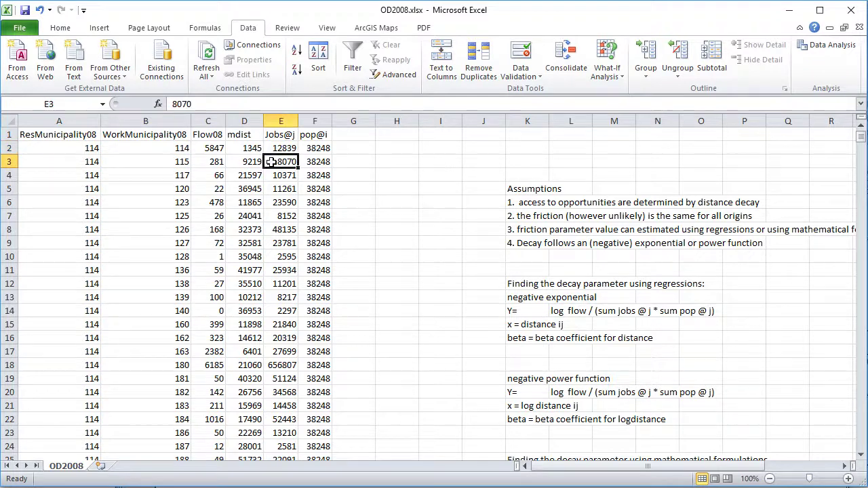
pyautogui.click(171, 162)
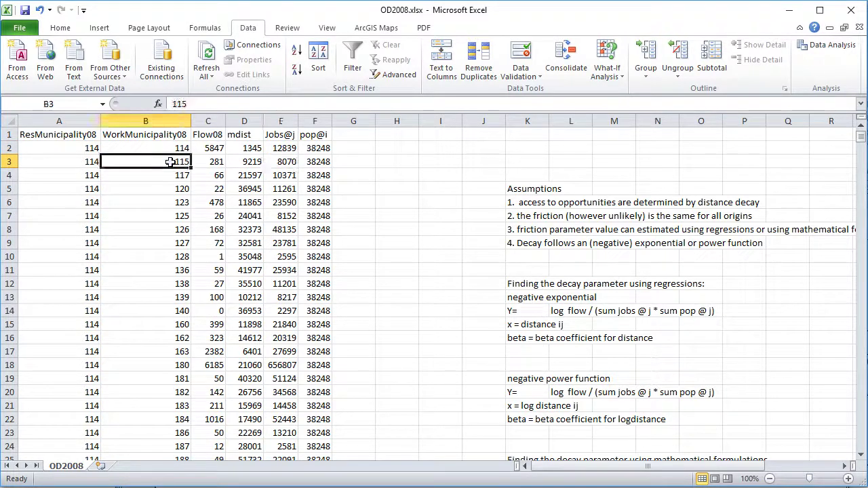
pyautogui.click(326, 146)
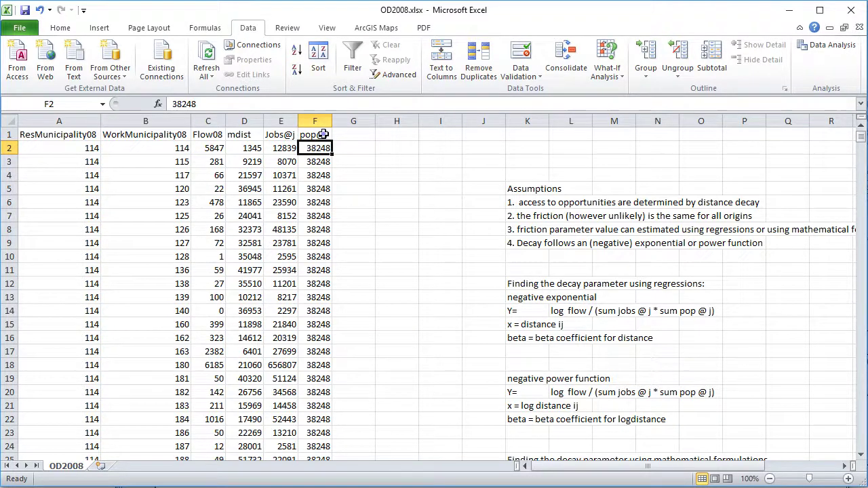
pyautogui.click(321, 135)
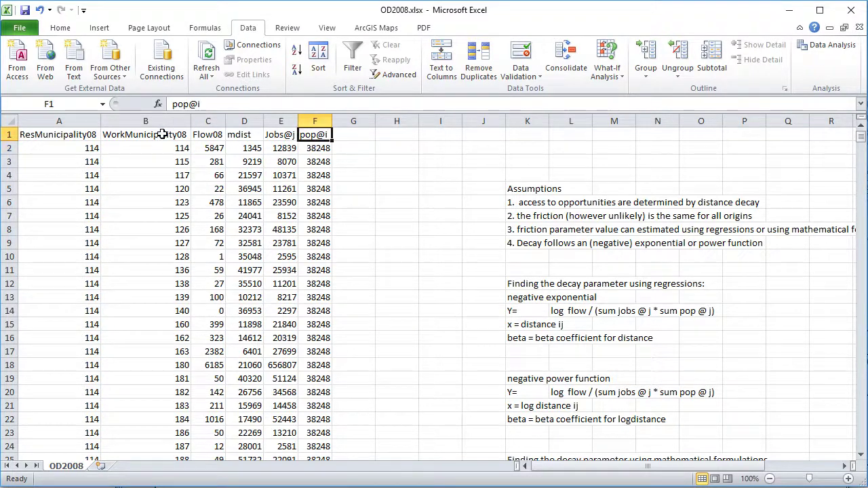
pyautogui.click(65, 136)
pyautogui.click(66, 147)
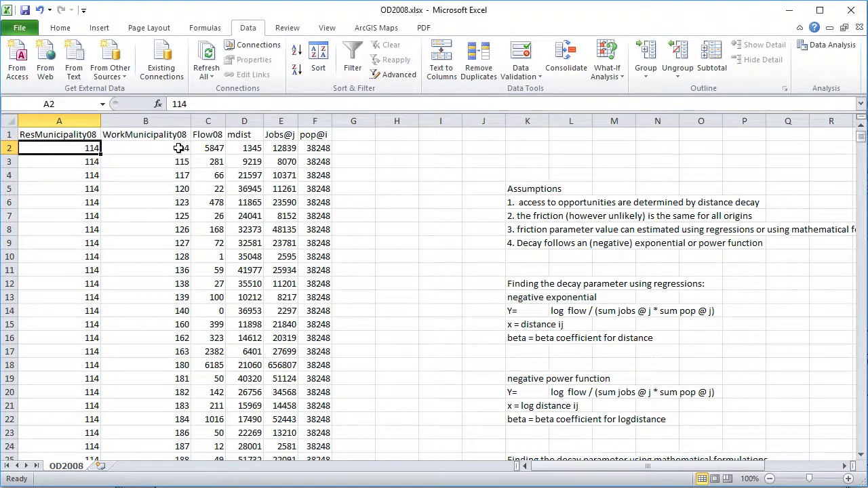
pyautogui.click(308, 149)
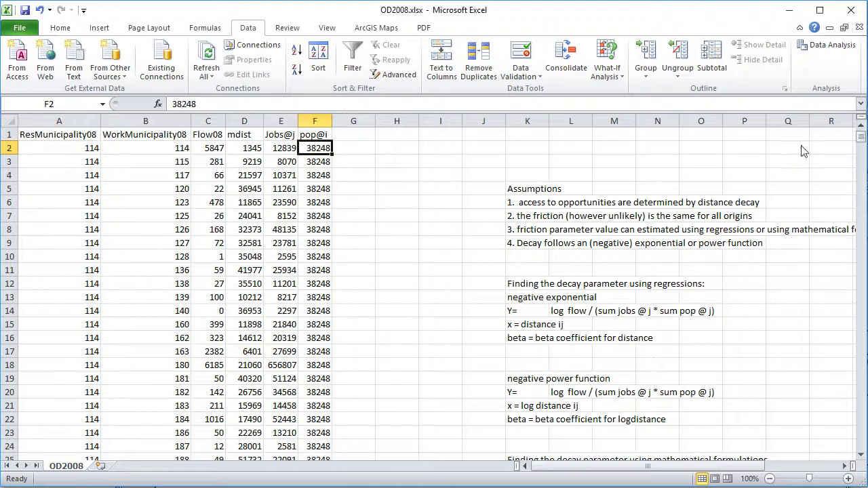
pyautogui.moveTo(861, 137); pyautogui.dragTo(860, 251)
pyautogui.click(329, 202)
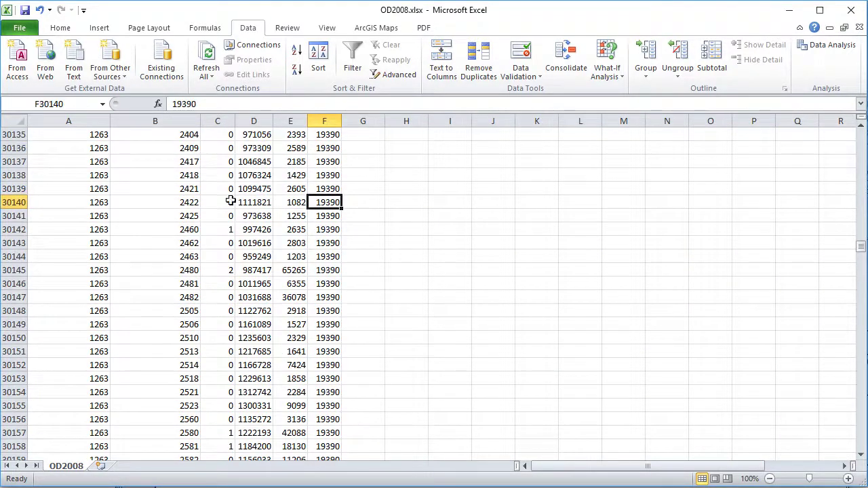
pyautogui.click(80, 201)
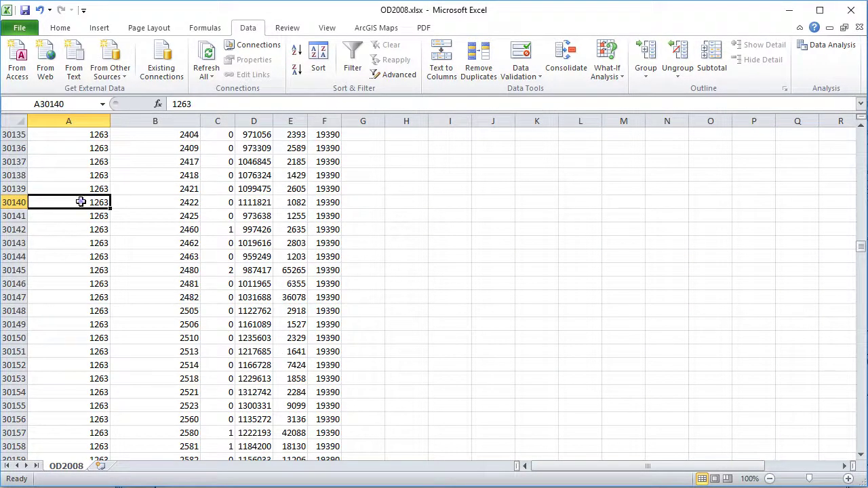
pyautogui.click(328, 215)
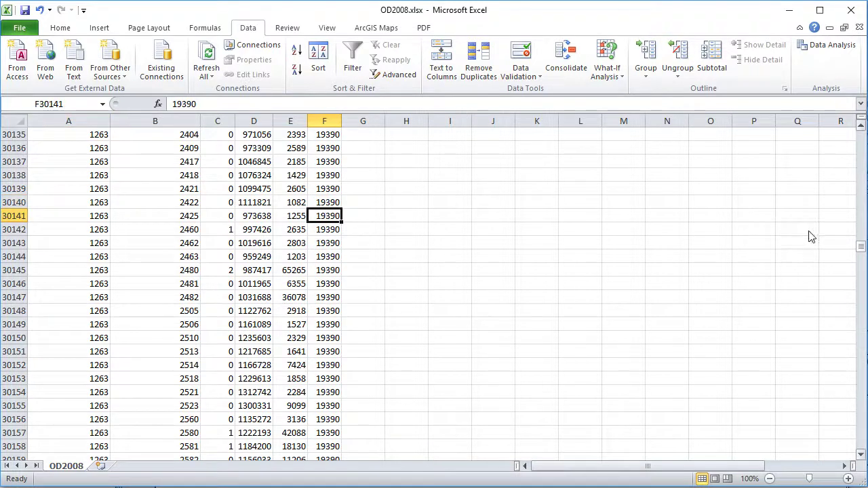
pyautogui.moveTo(862, 249); pyautogui.dragTo(861, 136)
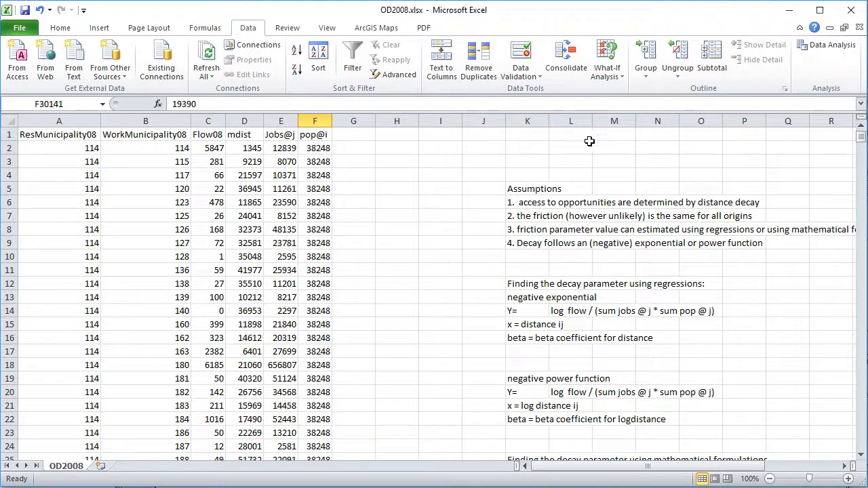
pyautogui.click(489, 201)
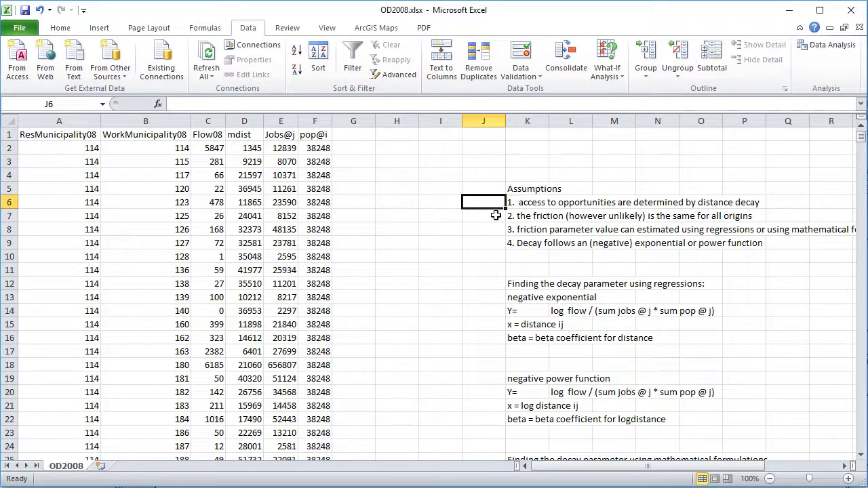
pyautogui.click(496, 221)
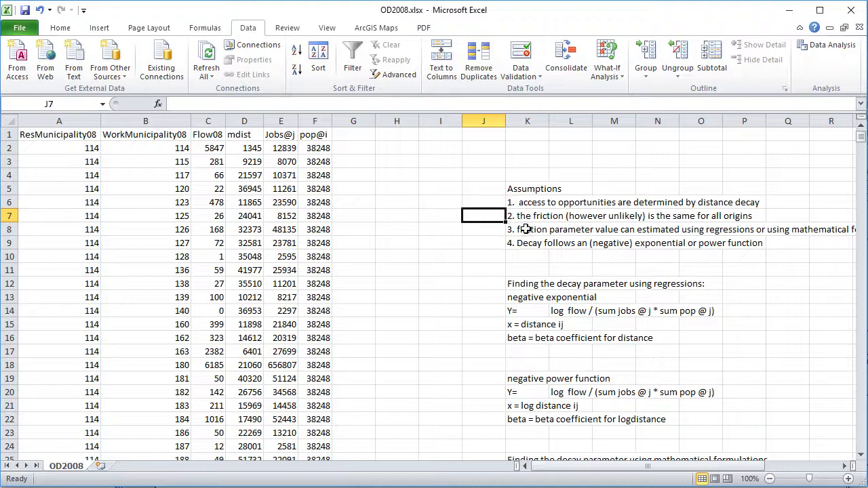
pyautogui.click(528, 231)
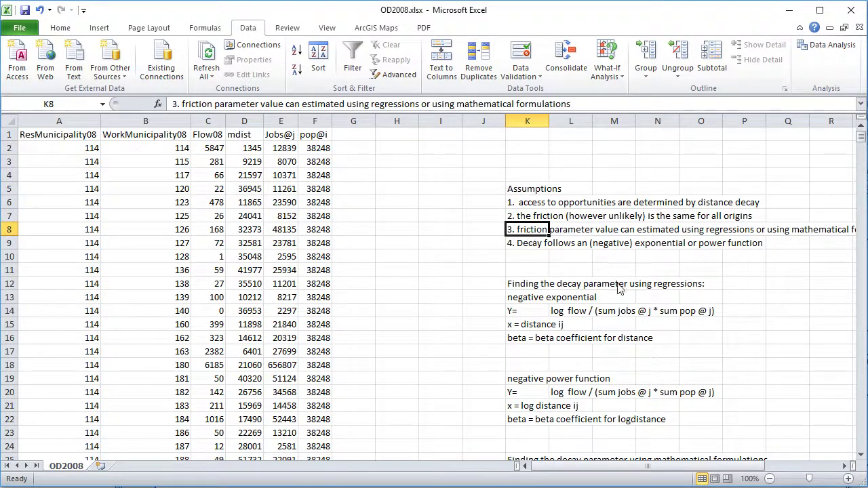
pyautogui.moveTo(655, 468); pyautogui.dragTo(675, 465)
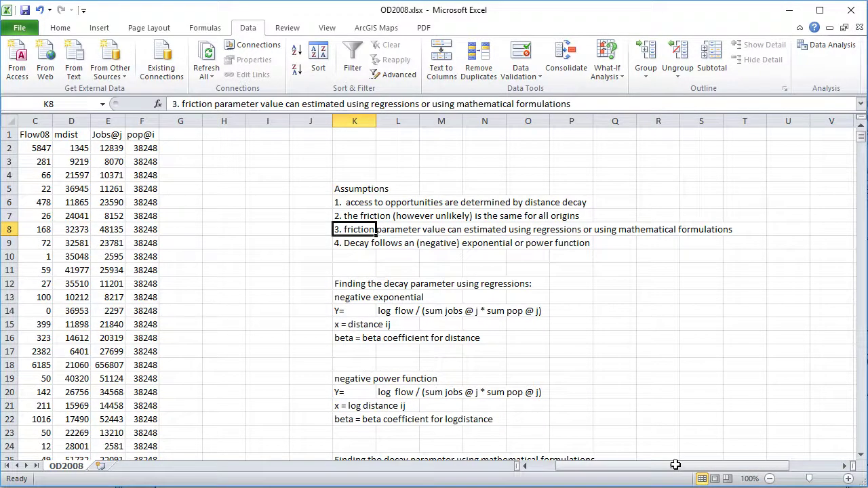
pyautogui.click(304, 244)
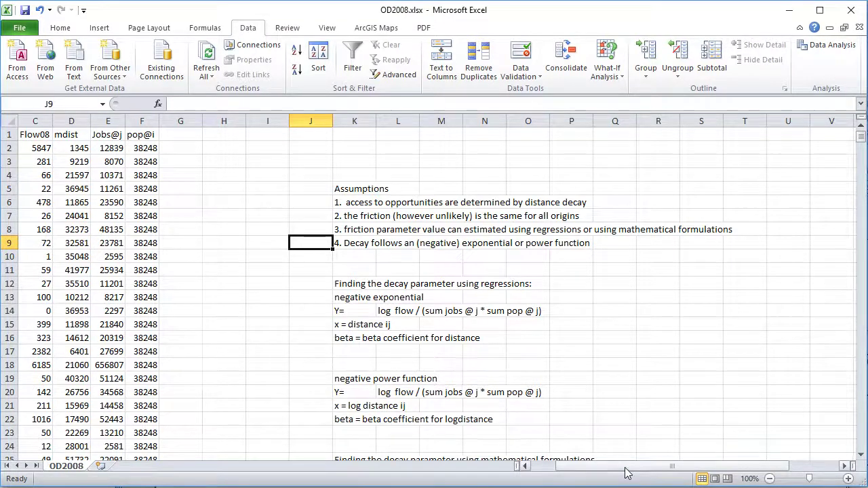
pyautogui.moveTo(625, 473); pyautogui.dragTo(591, 468)
pyautogui.click(492, 282)
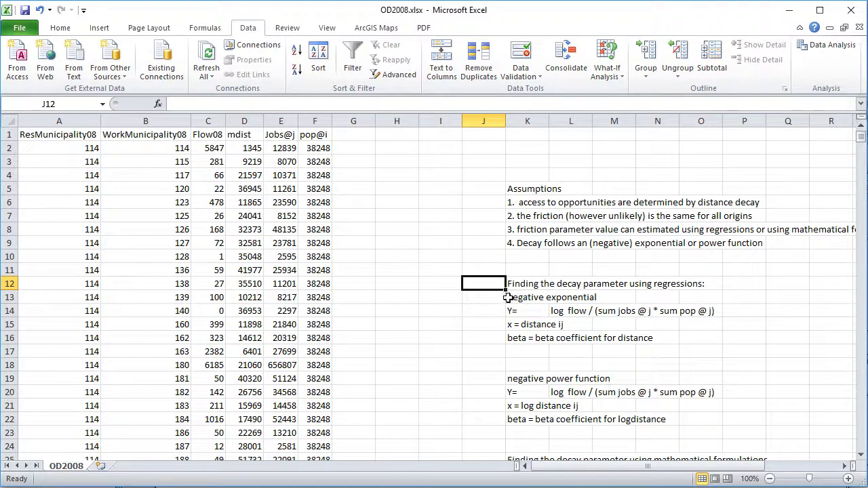
# Step: Review the Y formula, Flow08, Jobs@j, pop@i, mdist values and K15–K16 notes, then minimize Excel
pyautogui.moveTo(509, 307); pyautogui.dragTo(705, 312)
pyautogui.click(804, 313)
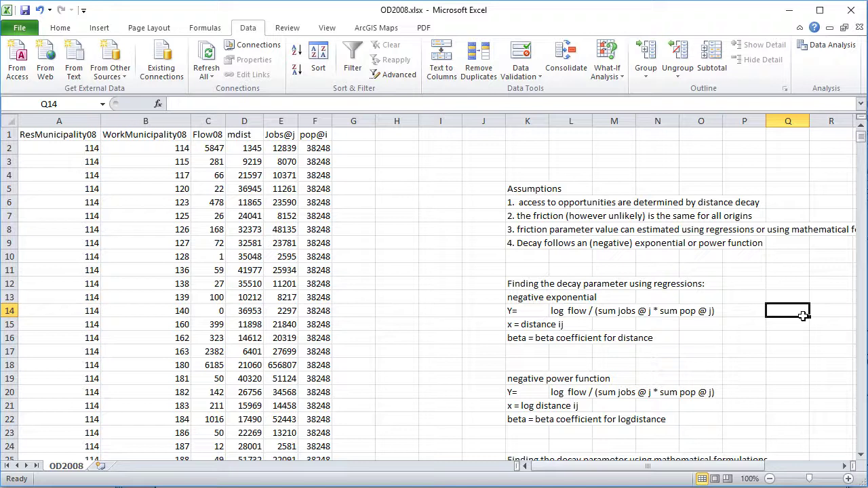
pyautogui.click(216, 151)
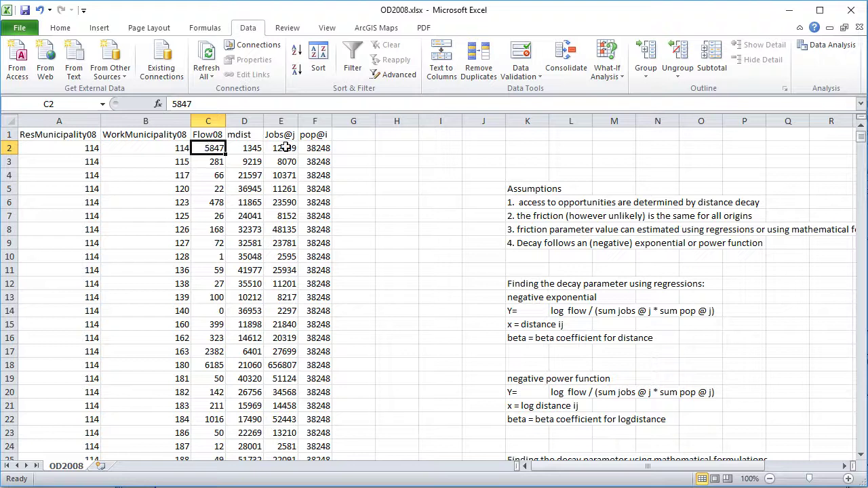
pyautogui.moveTo(284, 147); pyautogui.dragTo(316, 146)
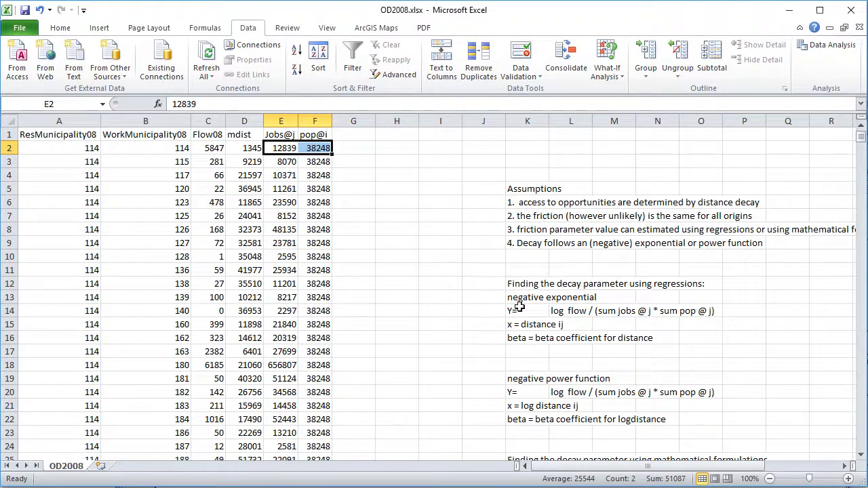
pyautogui.click(521, 332)
pyautogui.click(526, 327)
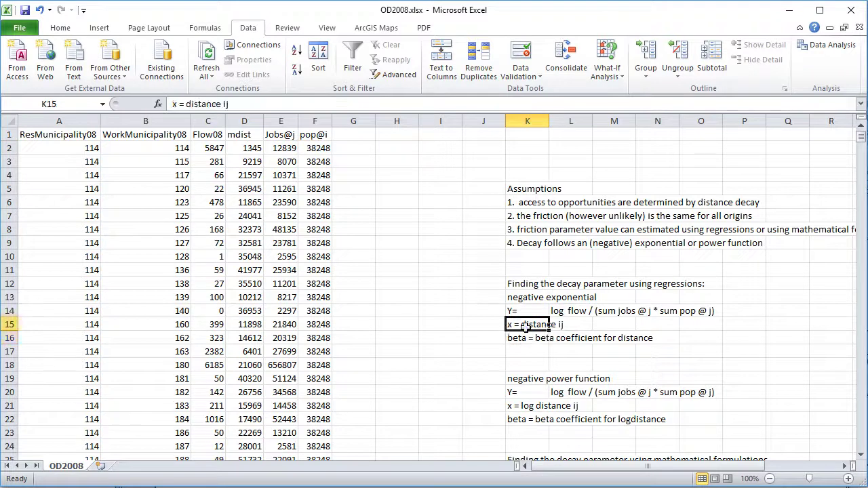
pyautogui.click(251, 148)
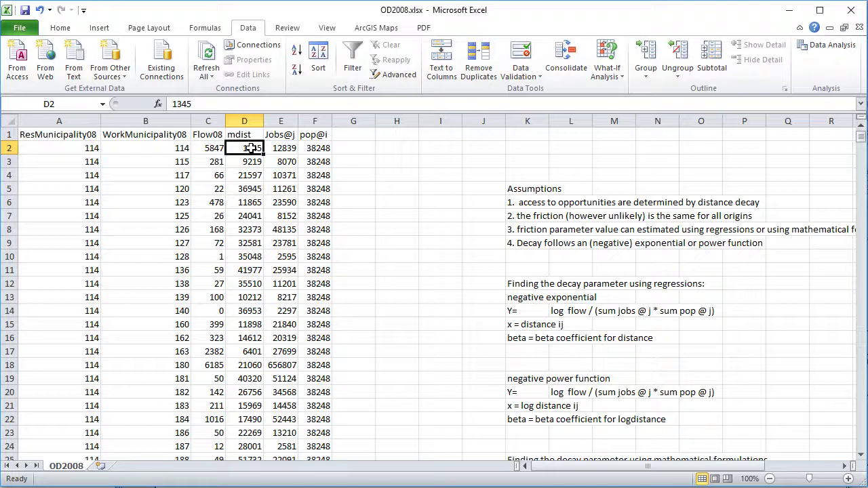
pyautogui.click(536, 326)
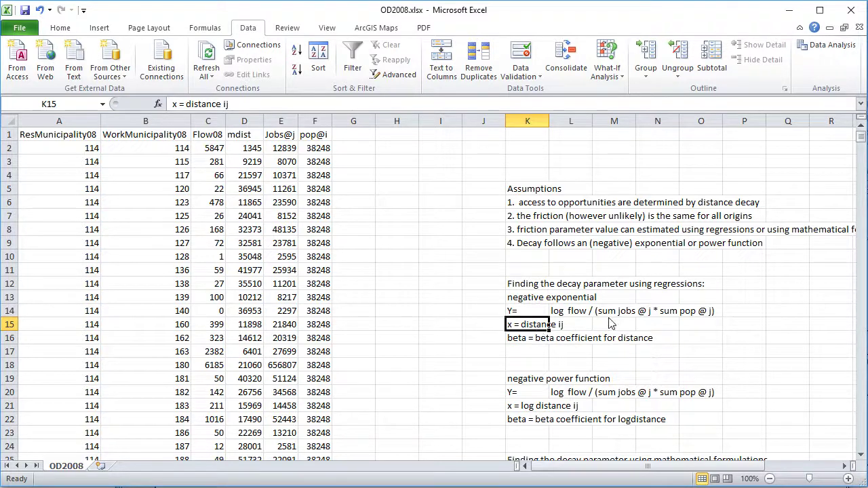
pyautogui.click(790, 12)
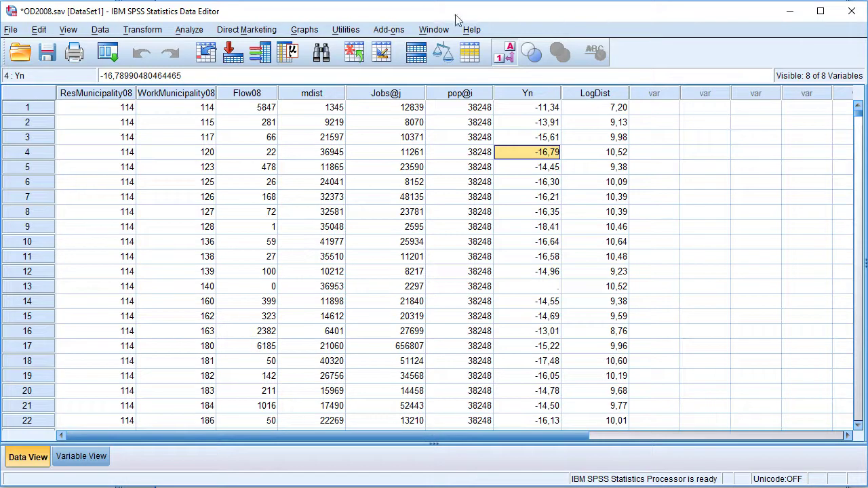
# Step: Set up a Linear Regression with Yn as dependent and mdist as independent variable
pyautogui.click(189, 33)
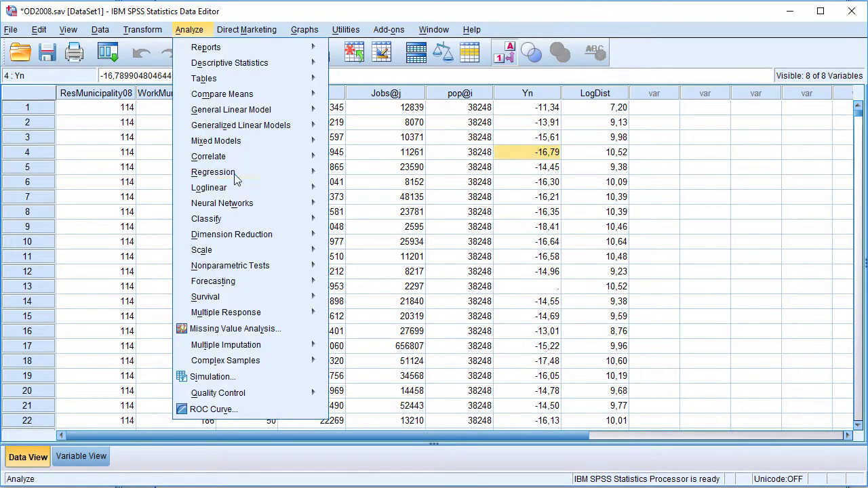
pyautogui.moveTo(234, 174)
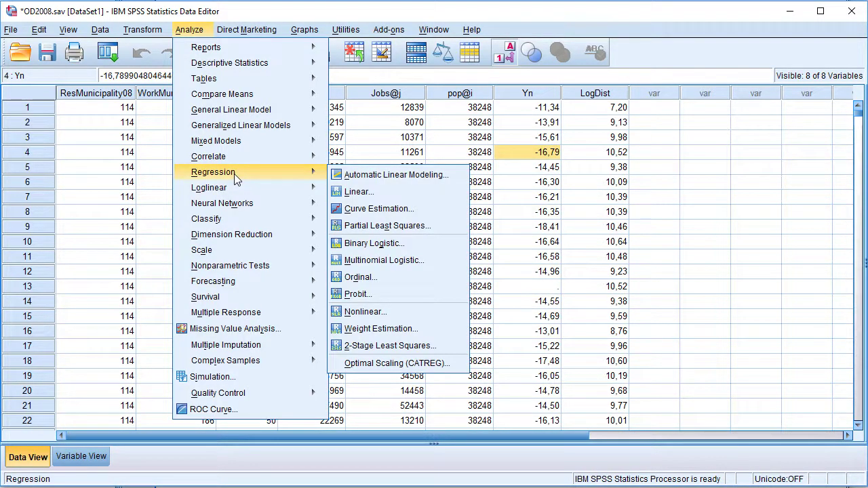
pyautogui.click(398, 192)
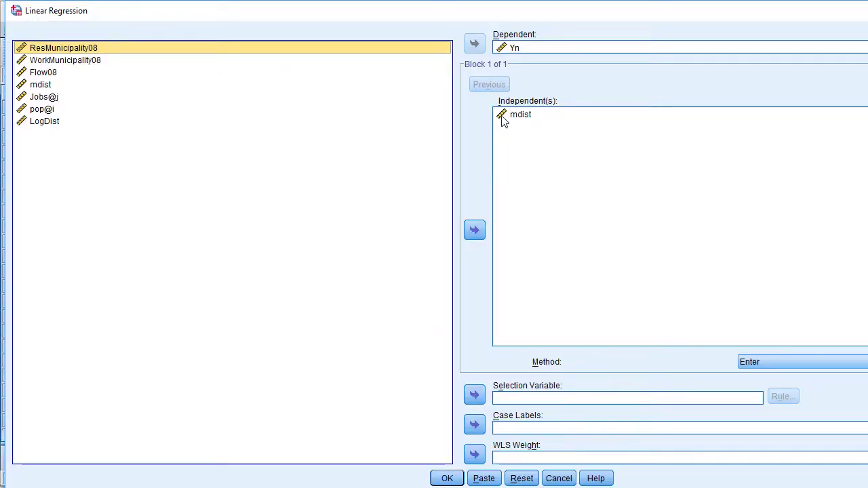
pyautogui.click(509, 49)
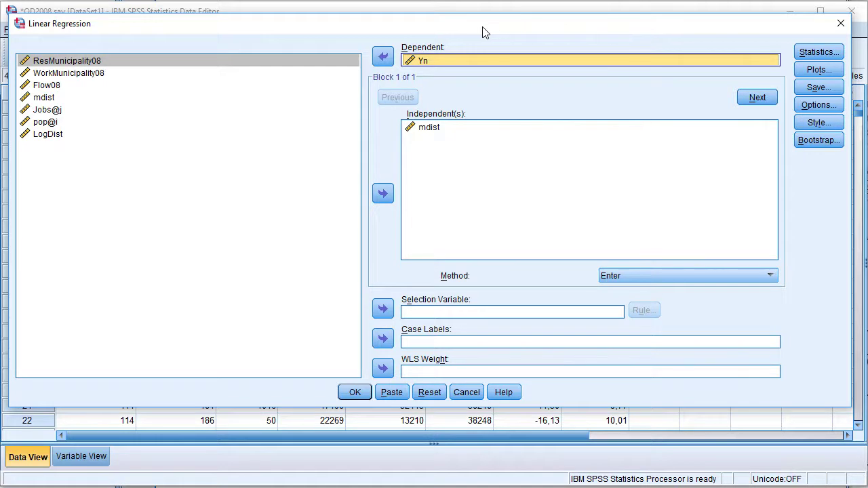
pyautogui.moveTo(483, 32); pyautogui.dragTo(478, 338)
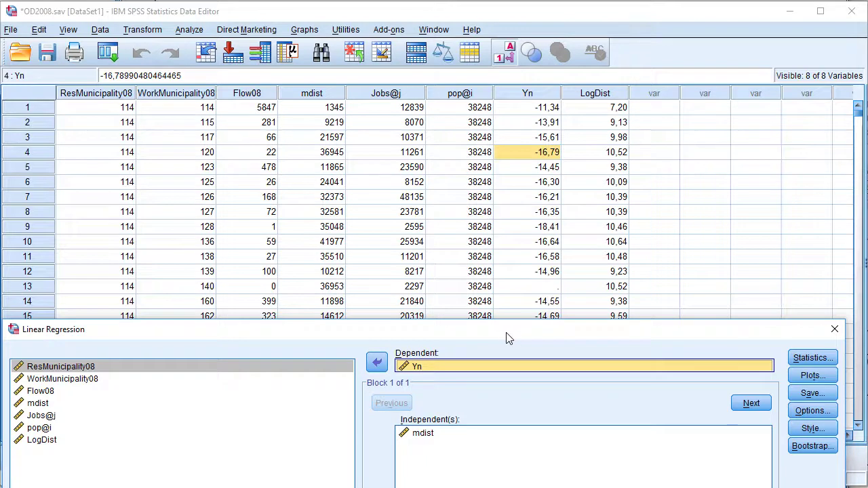
pyautogui.moveTo(510, 338); pyautogui.dragTo(525, 90)
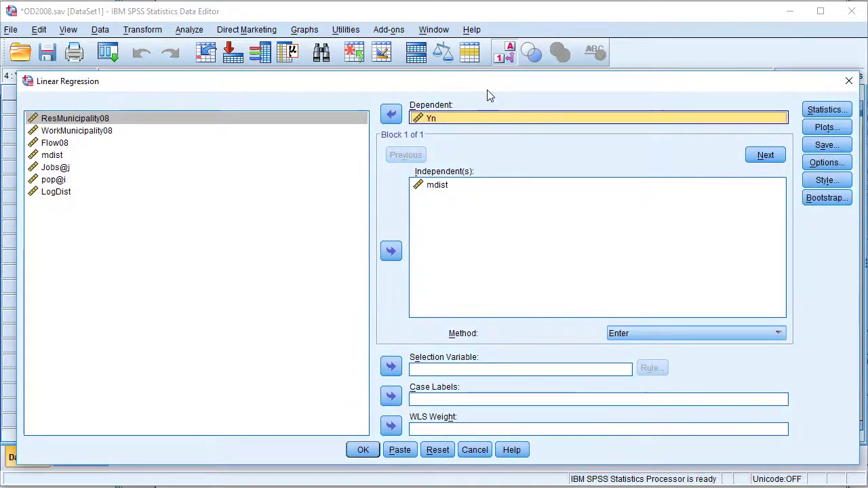
pyautogui.click(437, 191)
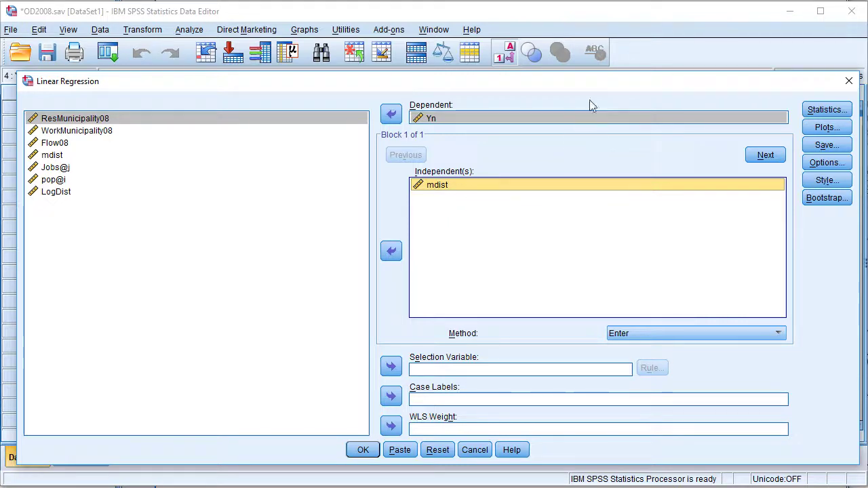
pyautogui.moveTo(591, 87); pyautogui.dragTo(579, 66)
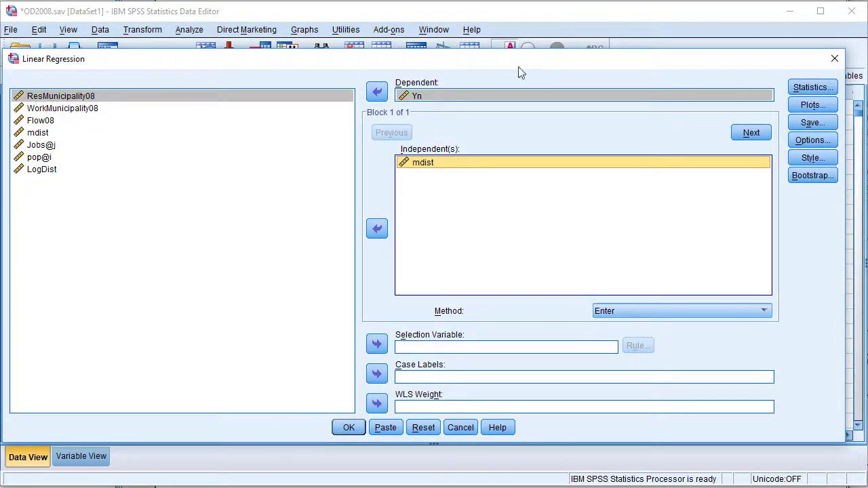
# Step: Run the regression and copy the mdist B coefficient -3.563E-6 from the Coefficients table
pyautogui.click(347, 430)
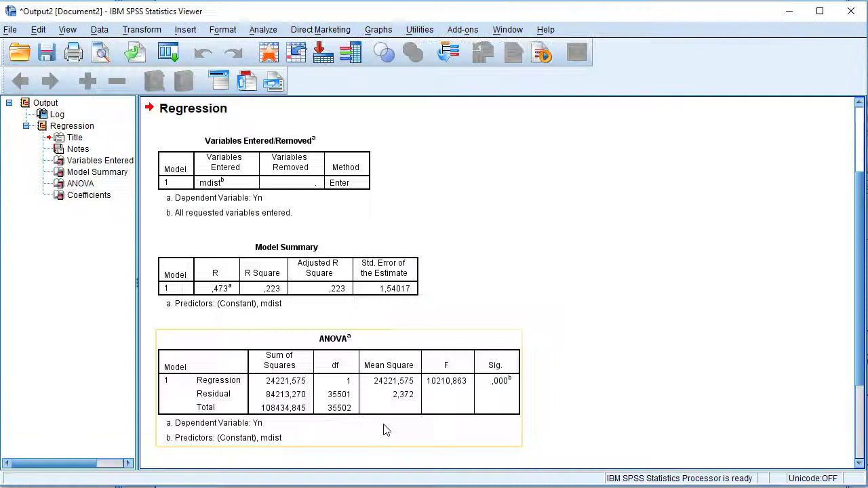
pyautogui.scroll(-3, 440, 342)
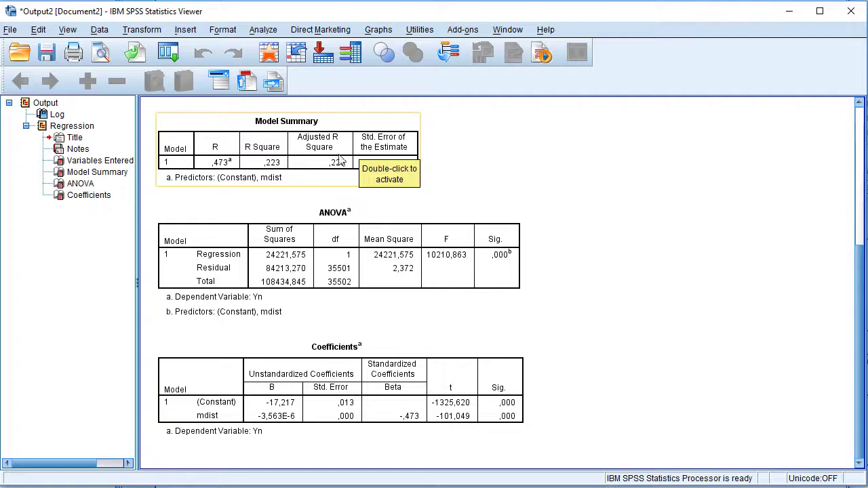
pyautogui.click(286, 416)
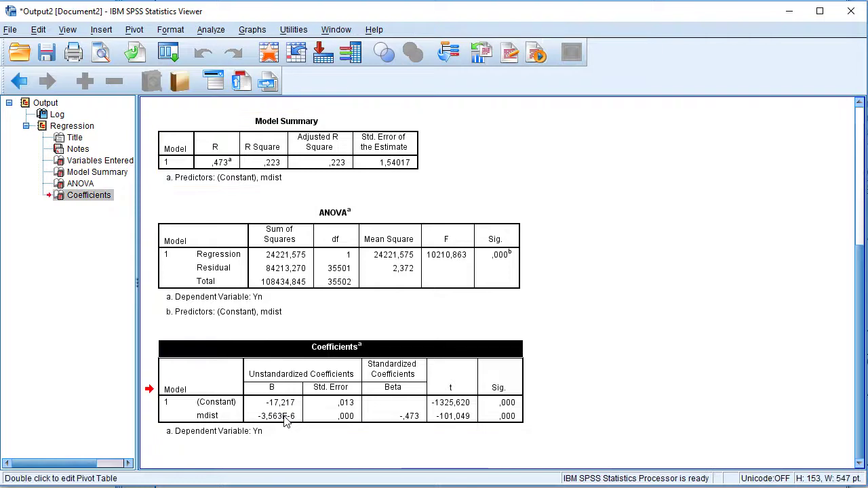
pyautogui.doubleClick(286, 417)
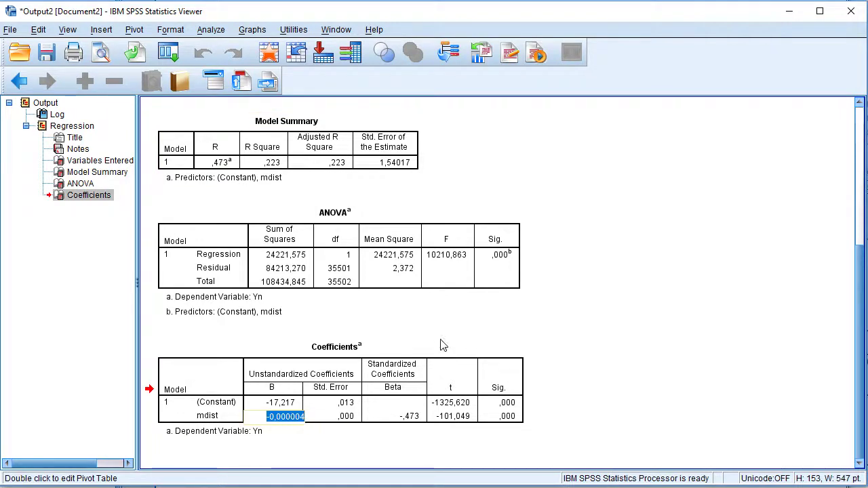
pyautogui.click(722, 297)
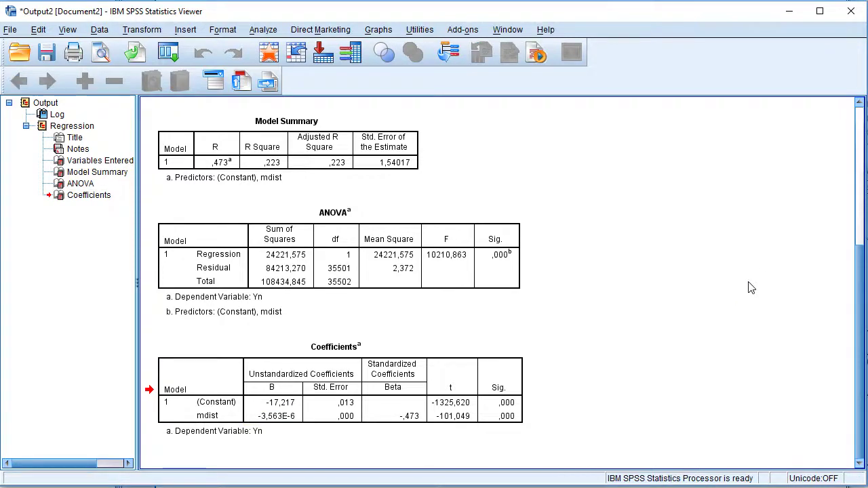
pyautogui.hotkey('alt', 'f')
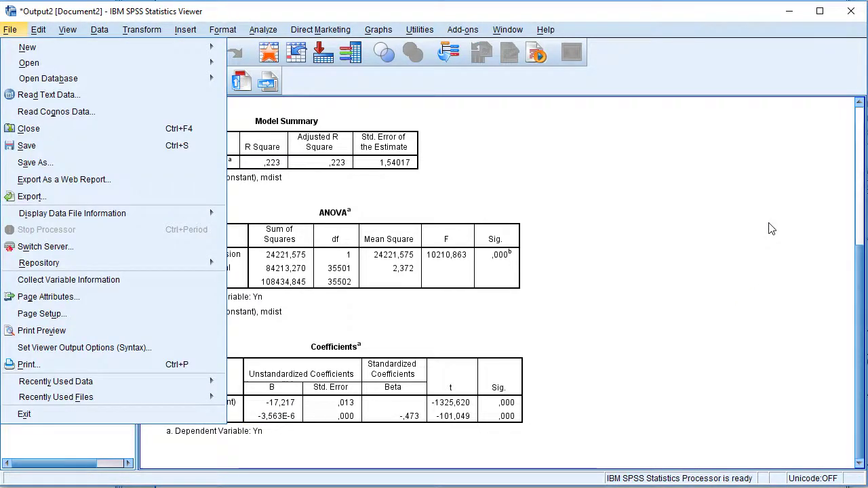
pyautogui.click(686, 250)
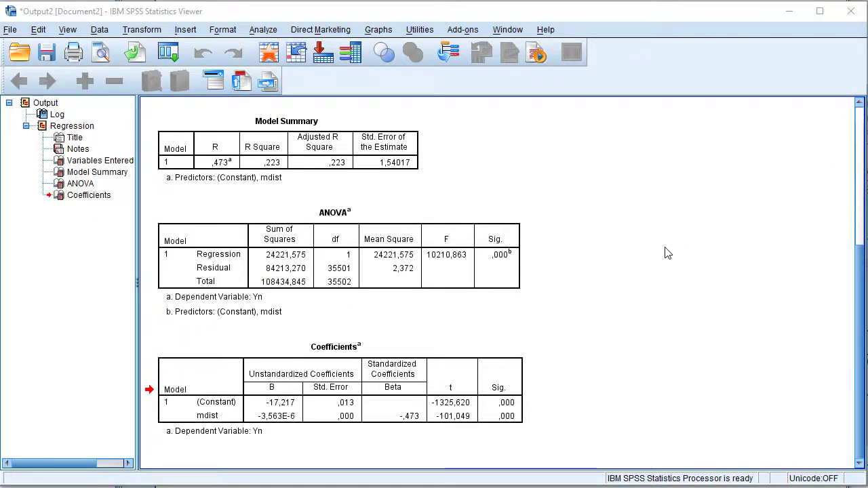
# Step: Maximize the OD2008 workbook and paste the distance coefficient into O16
pyautogui.hotkey('alt', 'Tab')
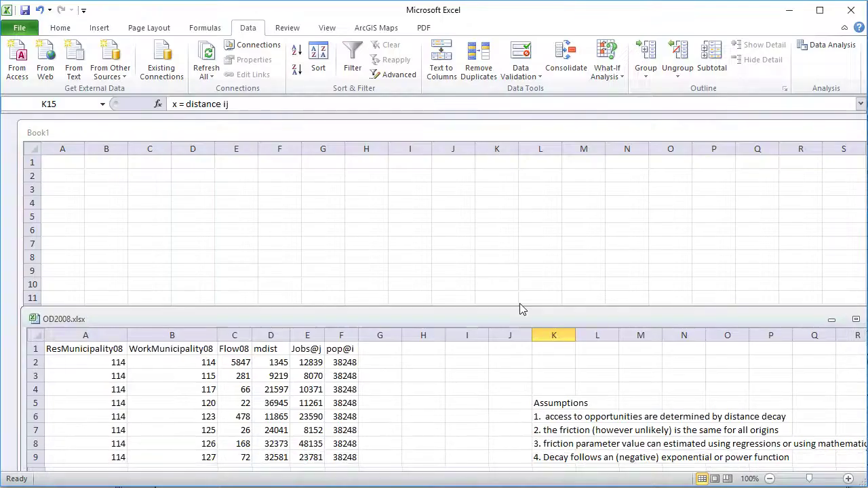
pyautogui.moveTo(519, 308); pyautogui.dragTo(520, 180)
pyautogui.doubleClick(519, 180)
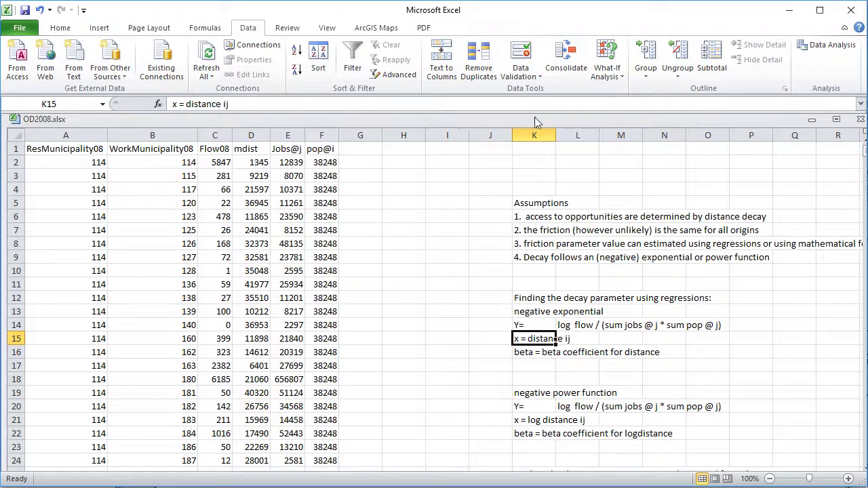
pyautogui.click(836, 121)
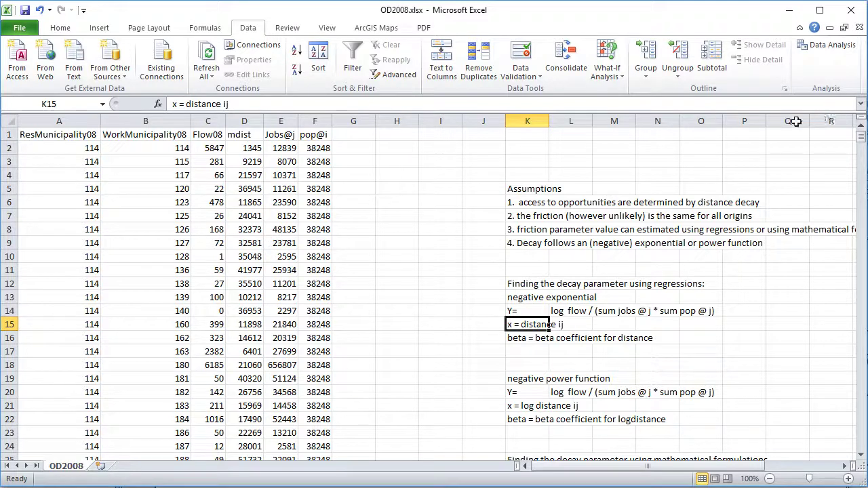
pyautogui.click(684, 339)
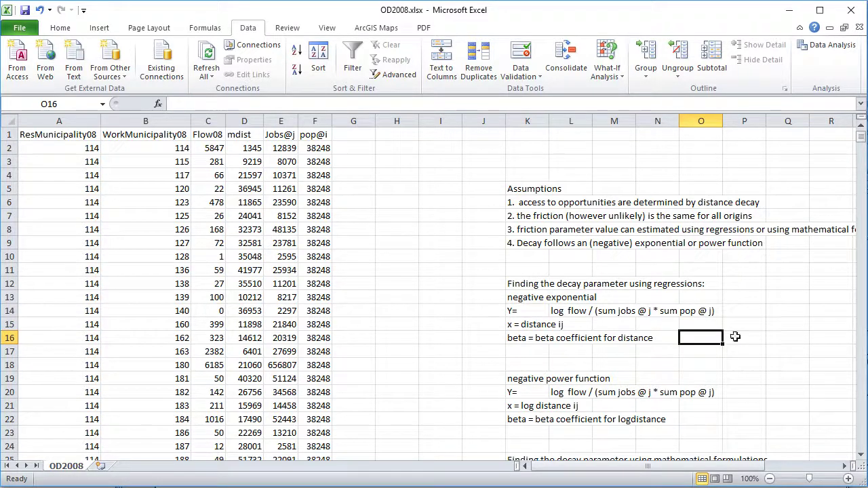
pyautogui.write('-4E-06')
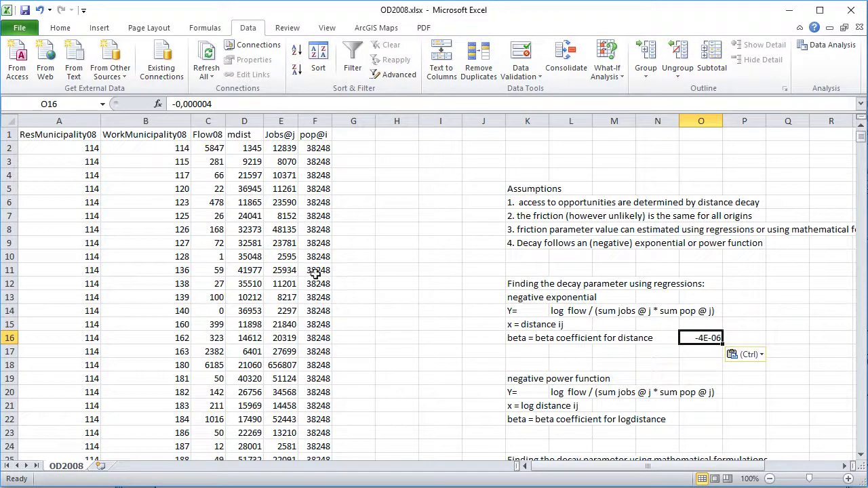
pyautogui.click(258, 215)
pyautogui.click(746, 336)
pyautogui.click(716, 336)
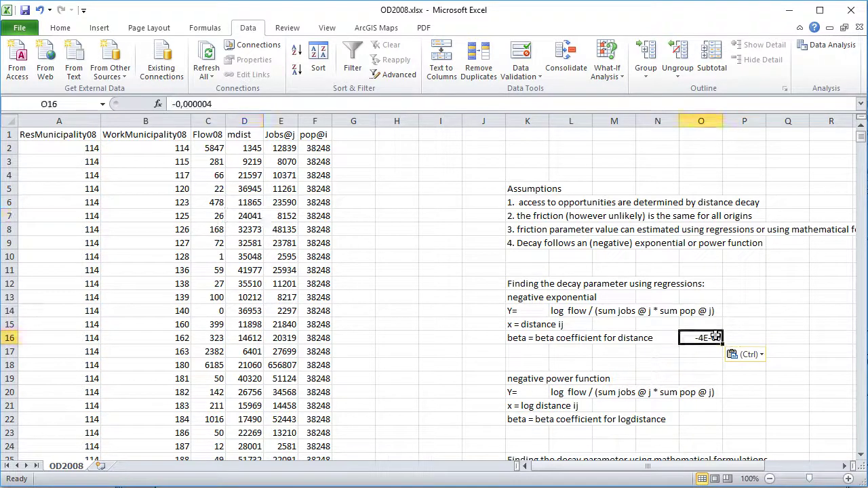
# Step: Format O16 as Number with 6 decimal places so it reads -0,000004
pyautogui.hotkey('ctrl', '1')
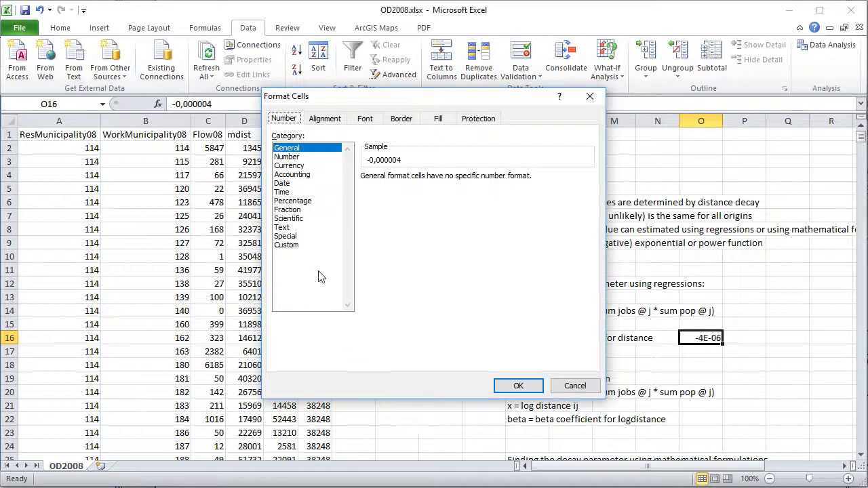
pyautogui.click(286, 157)
pyautogui.click(450, 175)
pyautogui.click(449, 175)
pyautogui.click(449, 174)
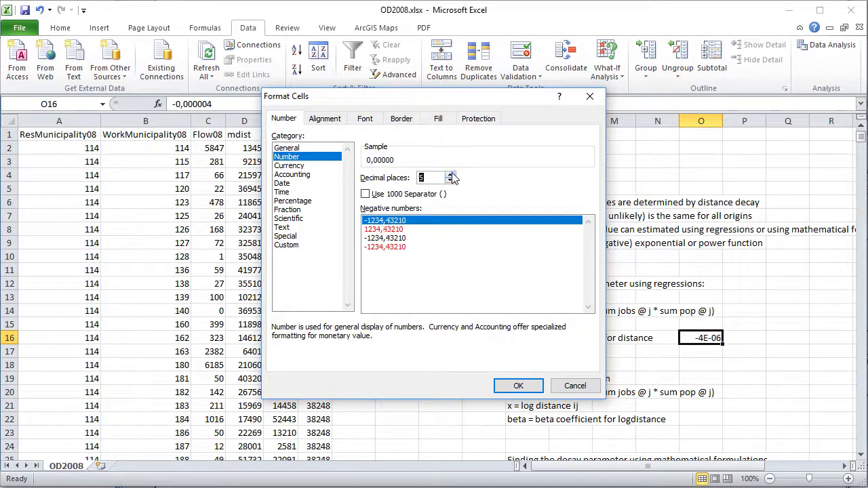
pyautogui.click(450, 175)
pyautogui.click(450, 174)
pyautogui.click(450, 174)
pyautogui.click(450, 174)
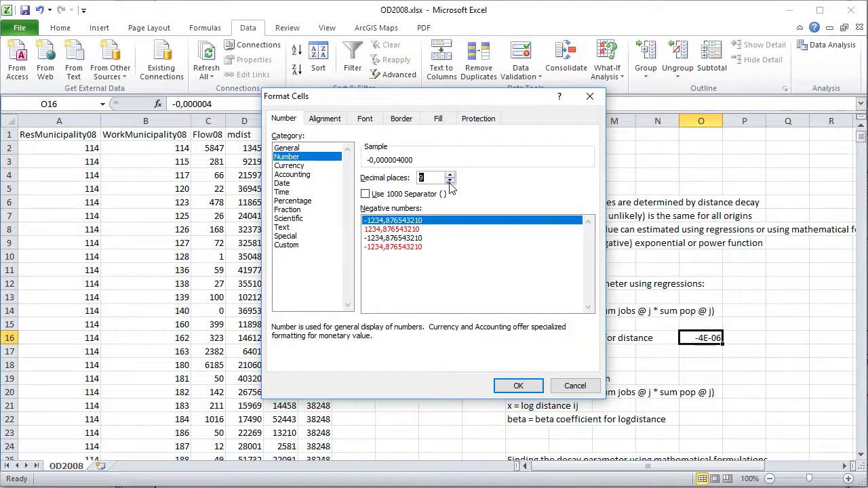
pyautogui.click(450, 181)
pyautogui.click(450, 181)
pyautogui.click(450, 181)
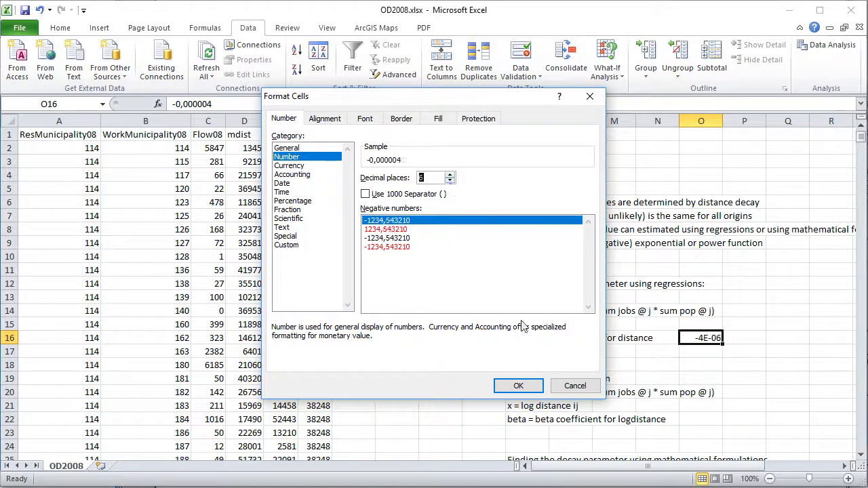
pyautogui.click(520, 386)
pyautogui.click(738, 384)
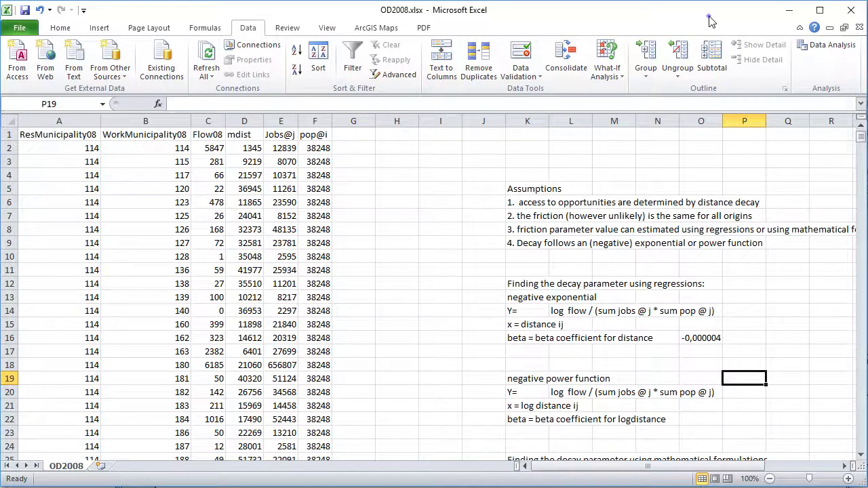
pyautogui.hotkey('alt', 'Tab')
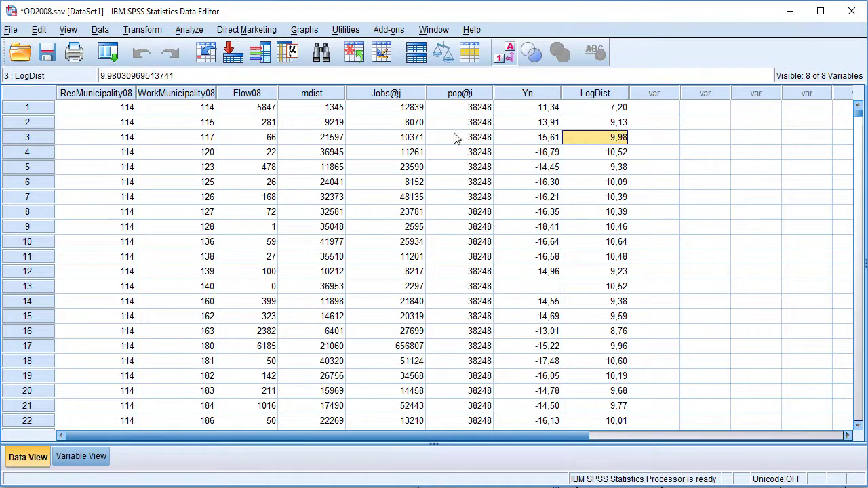
# Step: Rerun the linear regression of Yn with LogDist replacing mdist as the independent variable
pyautogui.click(192, 31)
pyautogui.moveTo(304, 181)
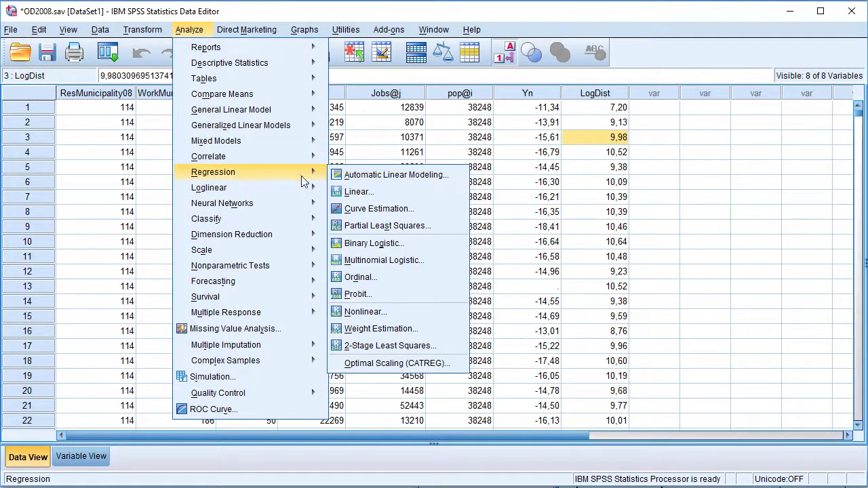
pyautogui.click(405, 194)
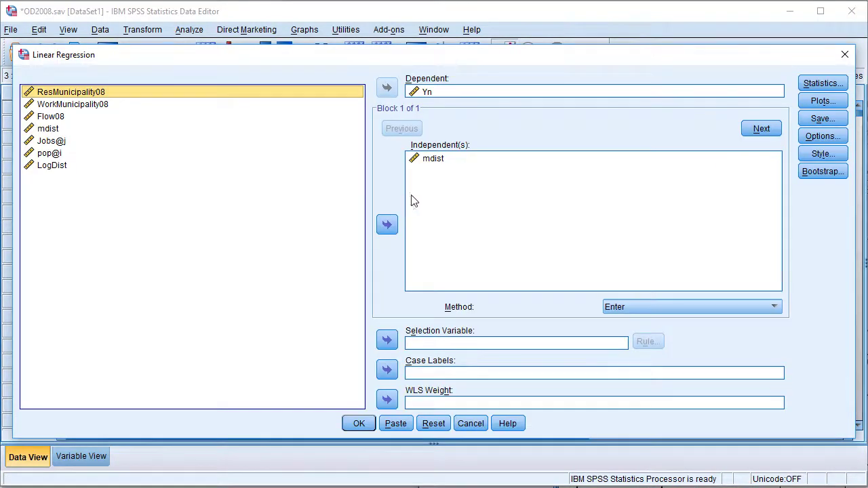
pyautogui.click(427, 160)
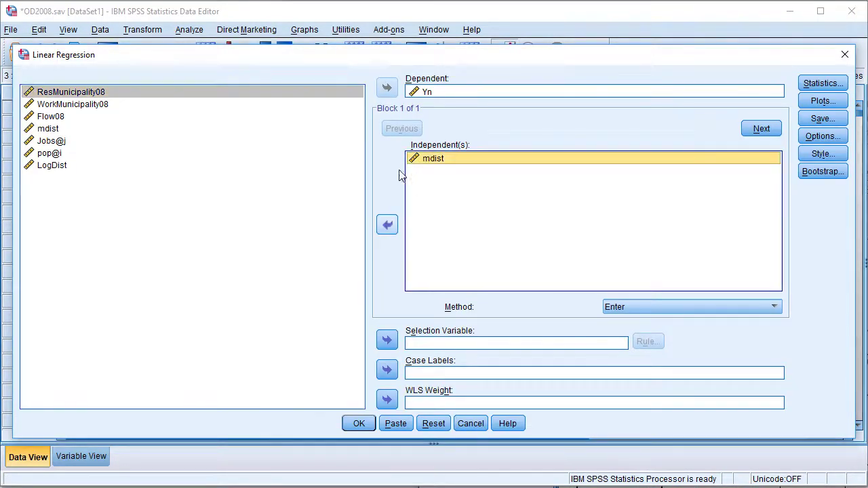
pyautogui.click(387, 225)
pyautogui.click(52, 165)
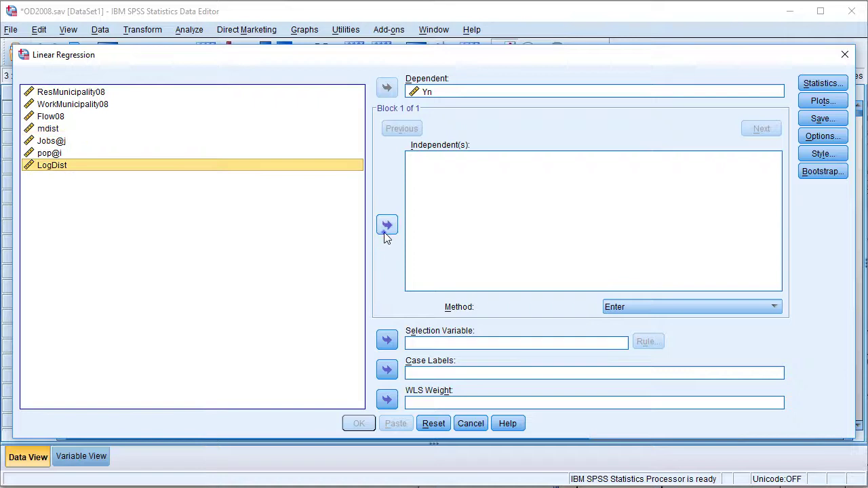
pyautogui.click(385, 231)
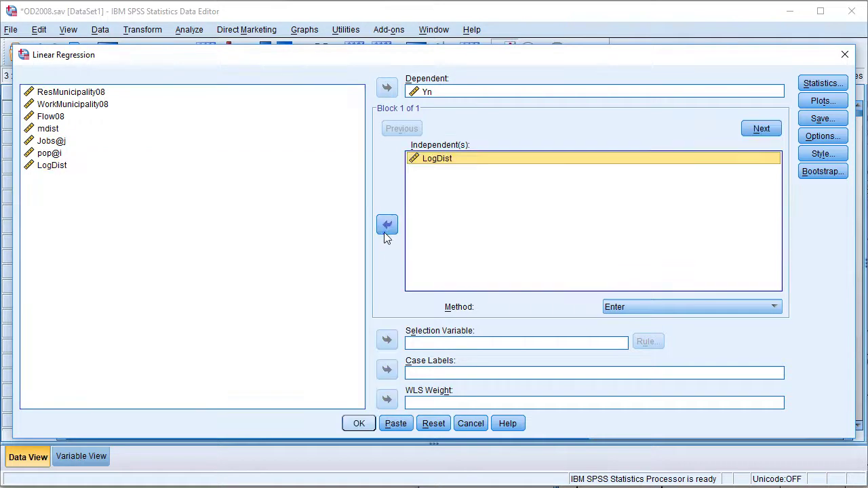
pyautogui.click(359, 425)
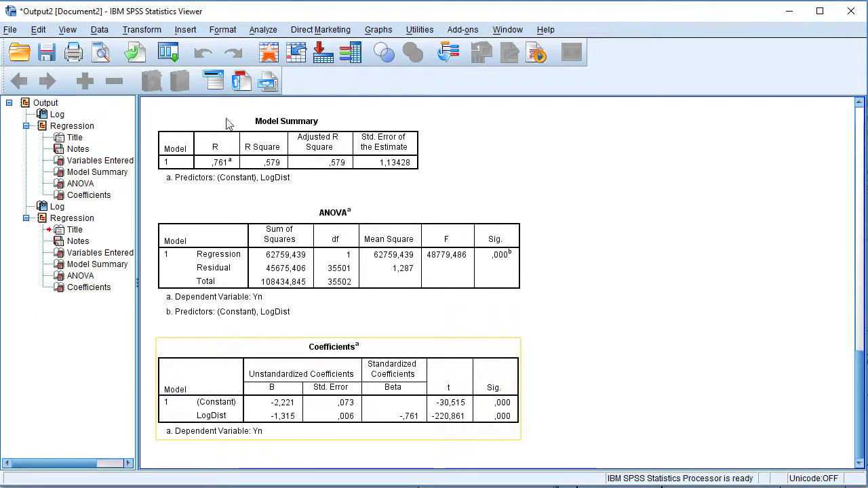
# Step: Copy the LogDist B coefficient -1,315 from the new Coefficients table
pyautogui.click(290, 420)
pyautogui.click(290, 421)
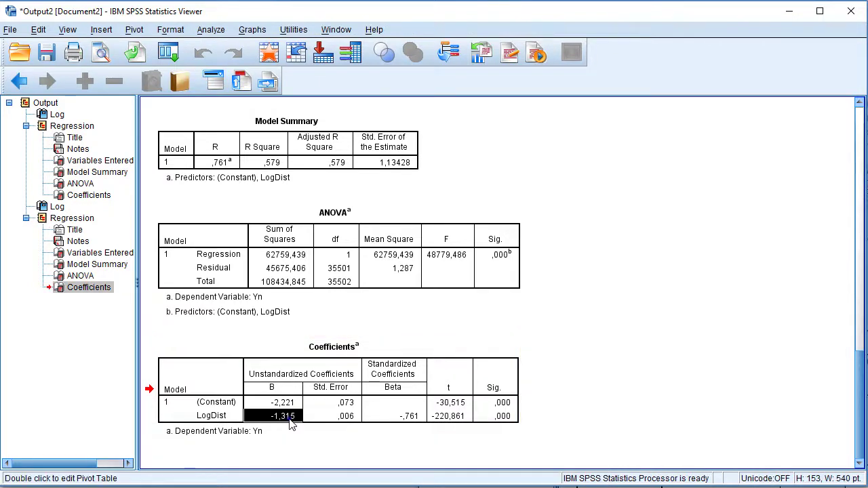
pyautogui.rightClick(291, 421)
pyautogui.click(339, 447)
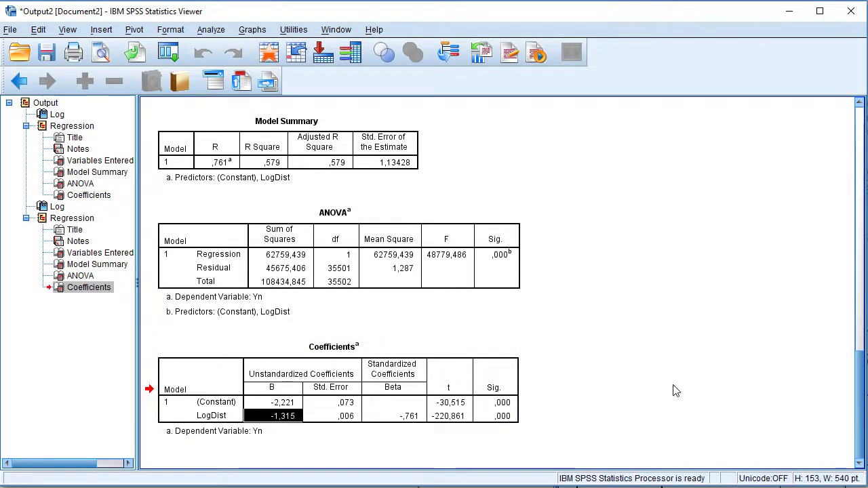
pyautogui.hotkey('alt', 'Tab')
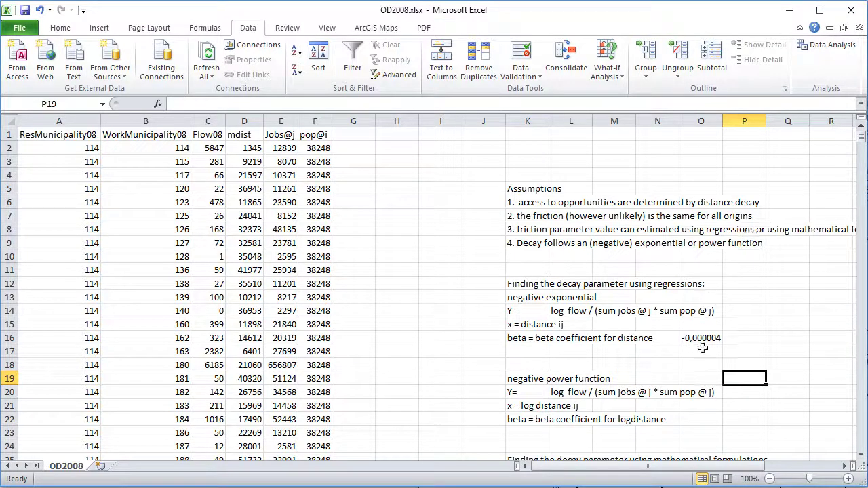
# Step: Paste the negative power beta -1,315 into O22 beside the logdistance beta note
pyautogui.click(700, 419)
pyautogui.hotkey('ctrl', 'v')
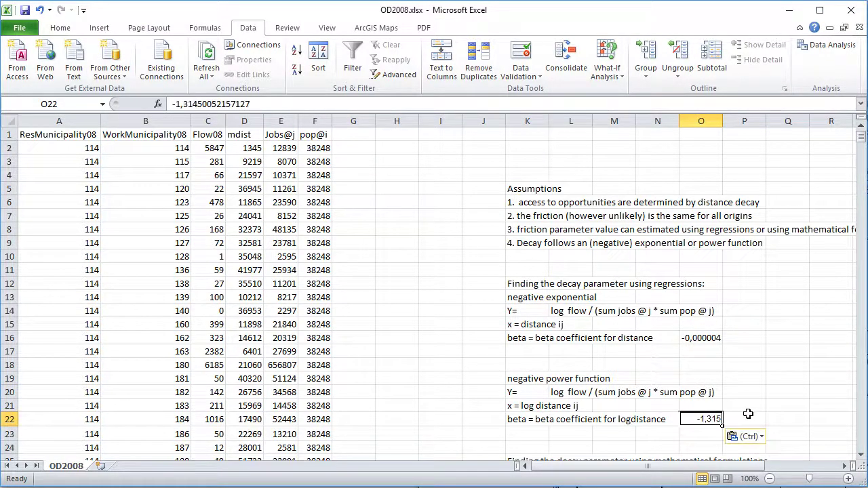
pyautogui.click(759, 407)
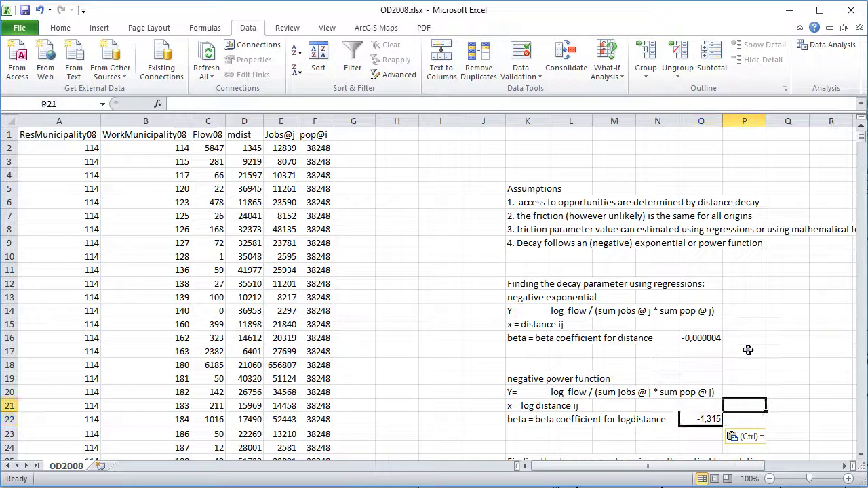
pyautogui.click(748, 350)
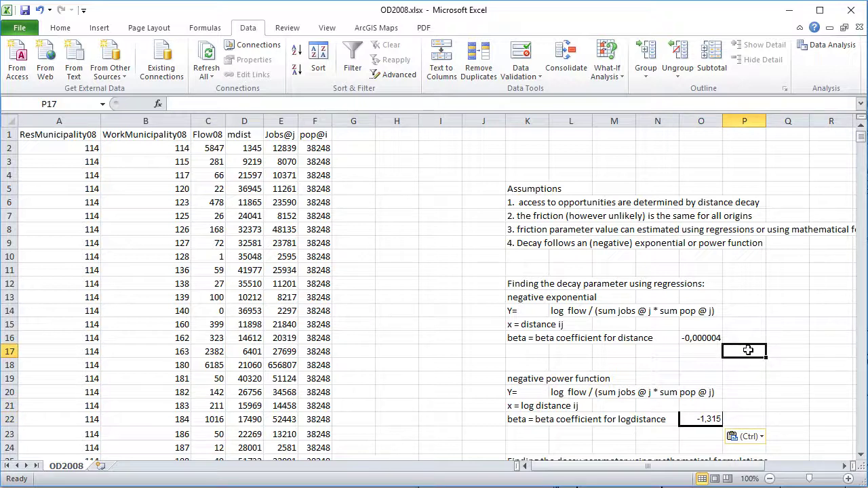